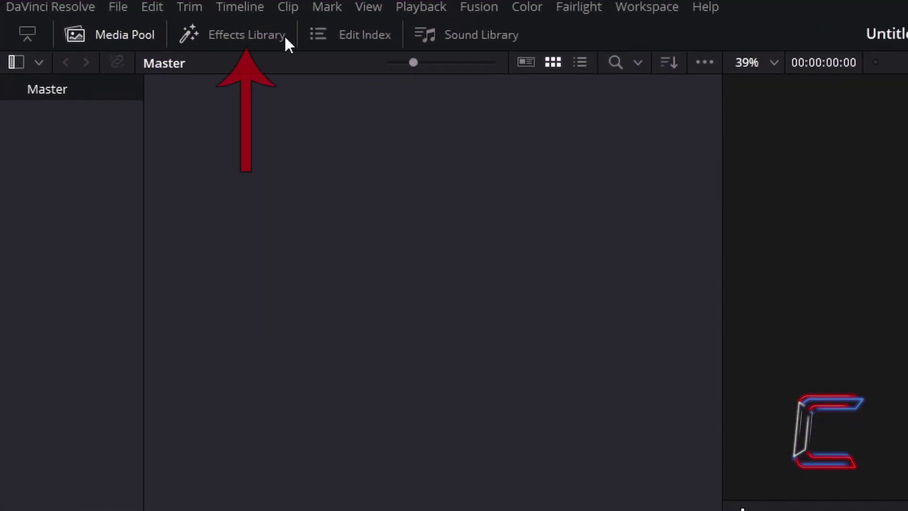
Step: Drag a Fusion Composition from the Effects library onto the start of Video 1
click(285, 35)
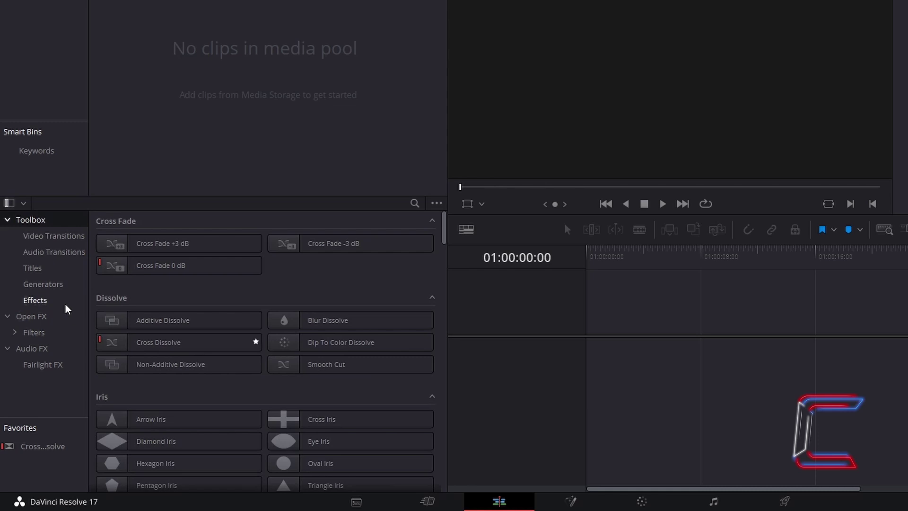
click(66, 306)
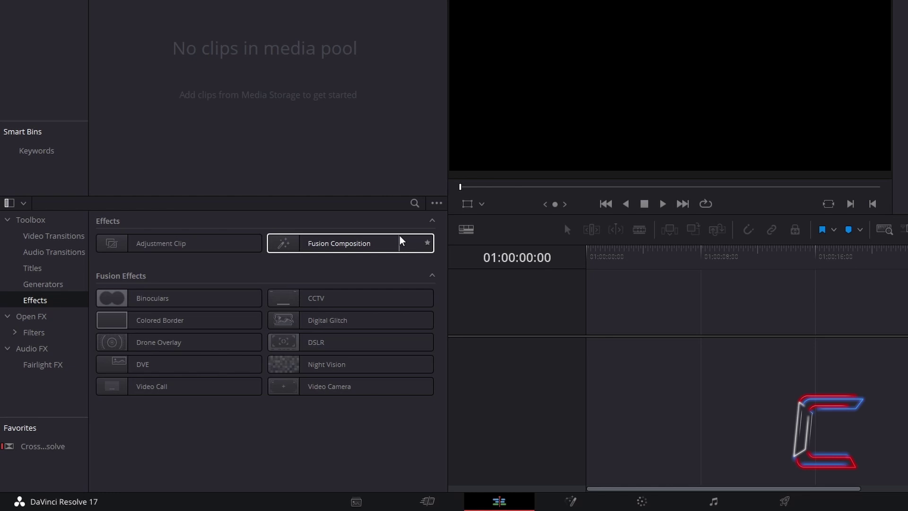
drag(400, 241, 592, 336)
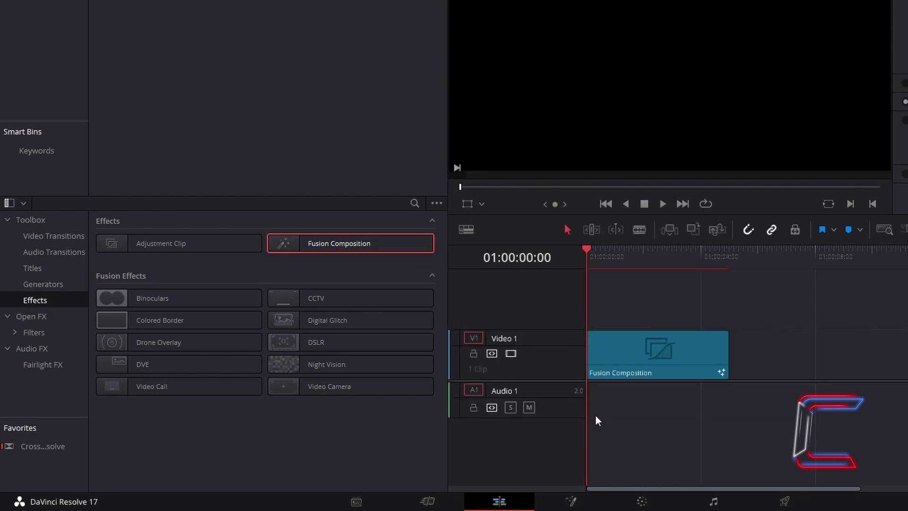
Step: Change the Fusion Composition clip's duration to 00:00:10:00
click(700, 362)
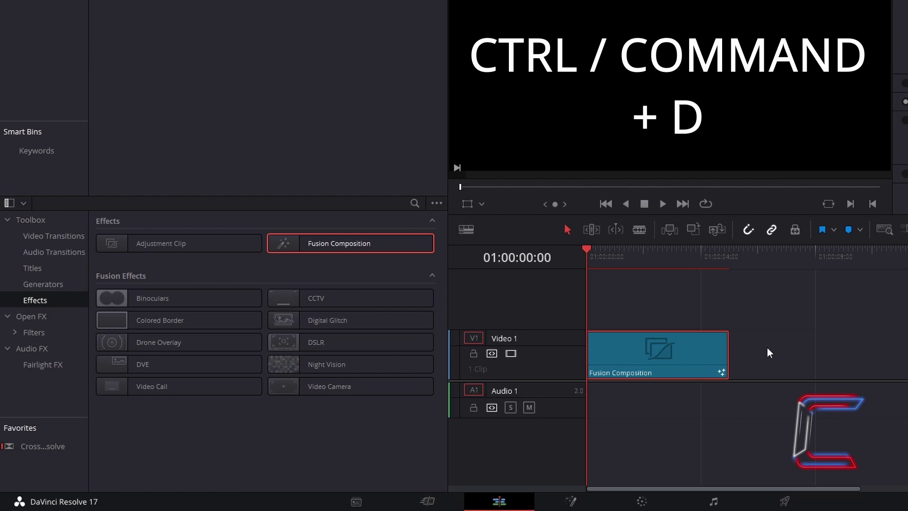
key(ctrl+d)
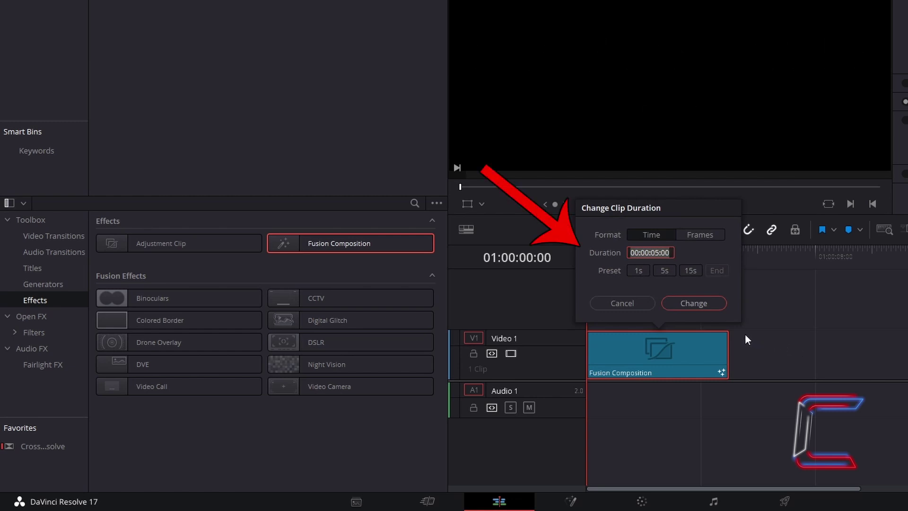
text(1000)
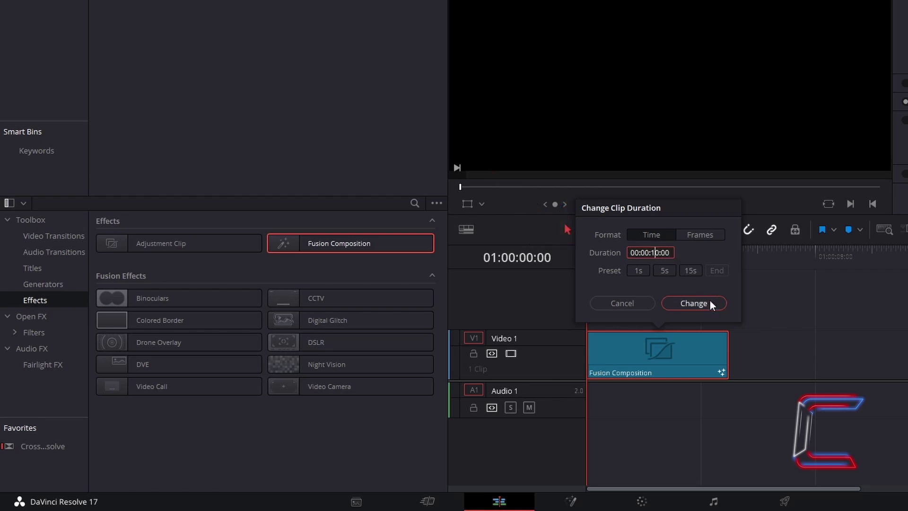
click(694, 303)
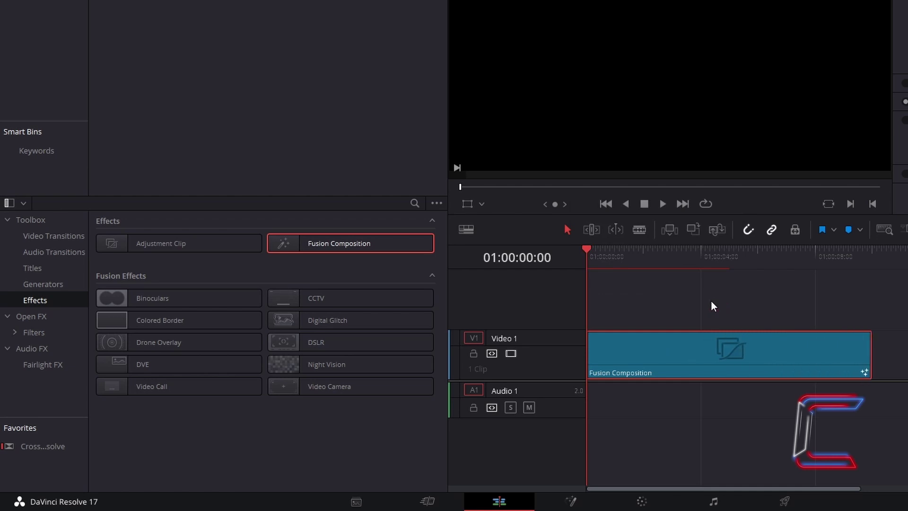
Step: Open the clip in the Fusion page and add a Rectangle node
right_click(660, 351)
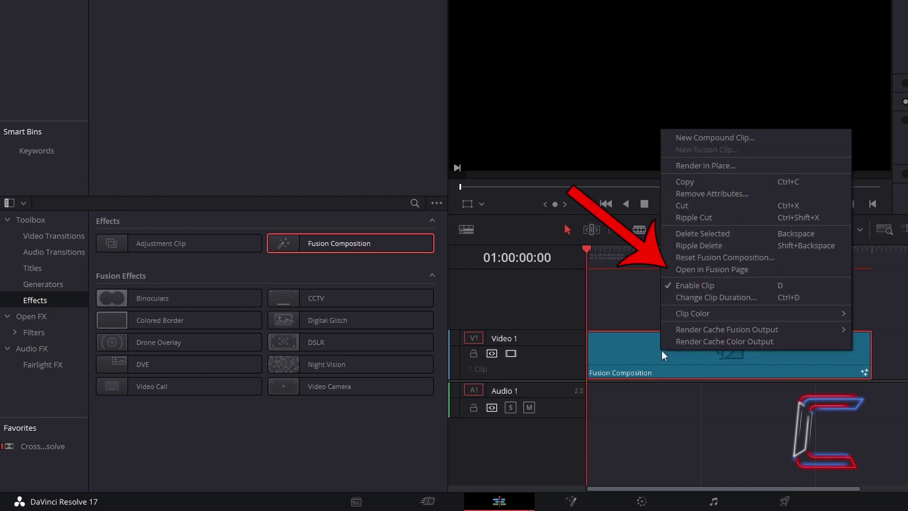
click(763, 272)
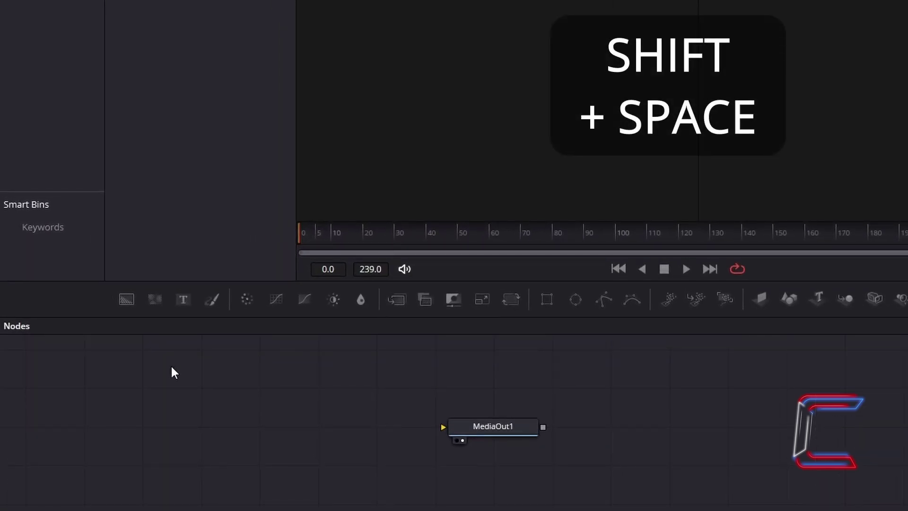
key(shift+space)
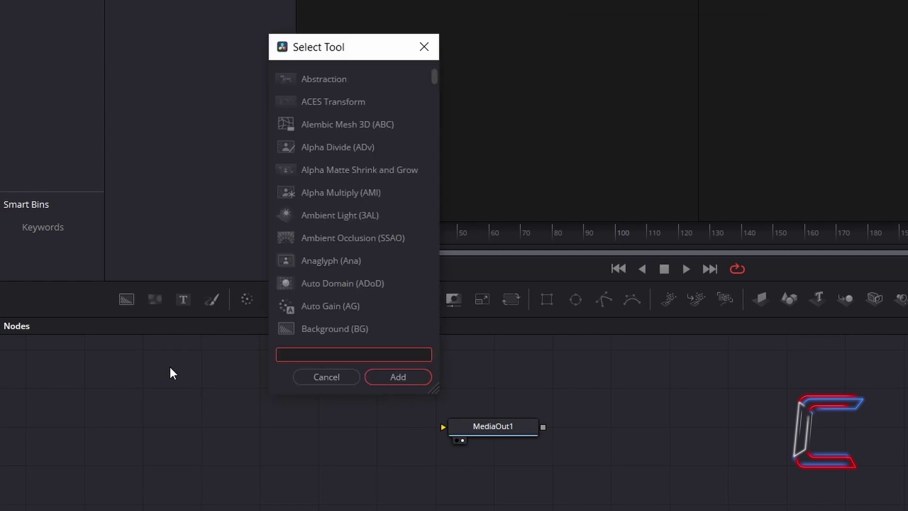
text(Rectangle)
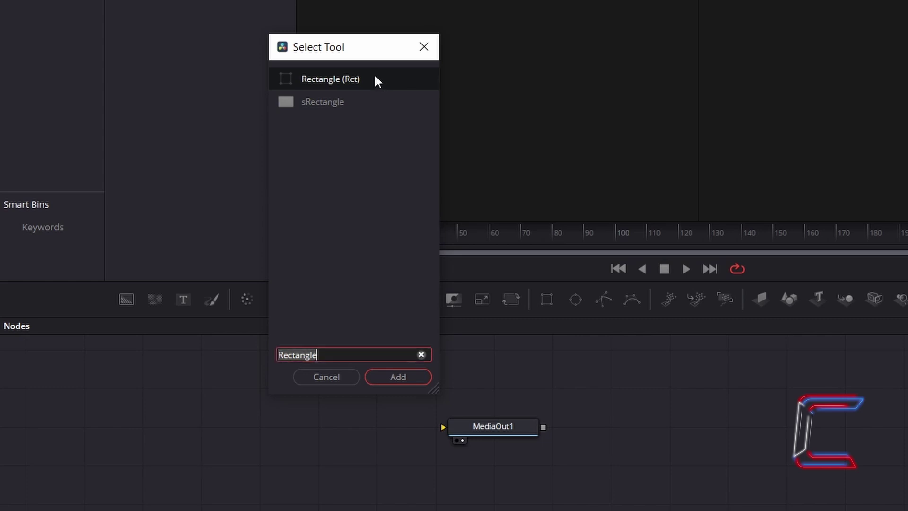
click(419, 378)
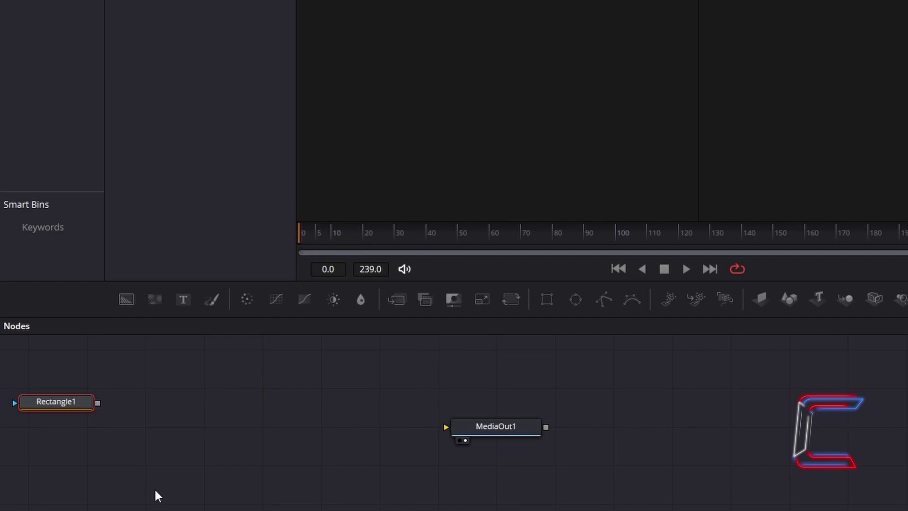
Step: Add a Background node masked by Rectangle1, with its Alpha set to 0
key(shift+space)
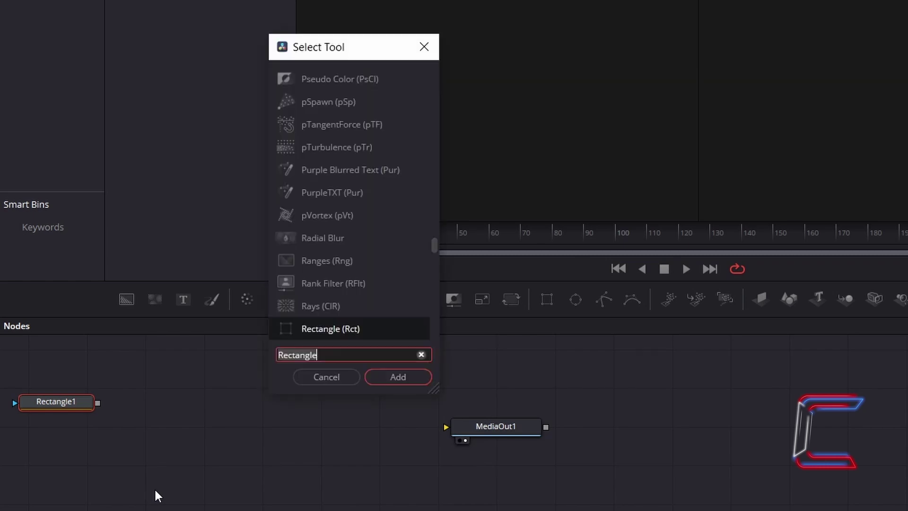
text(Background)
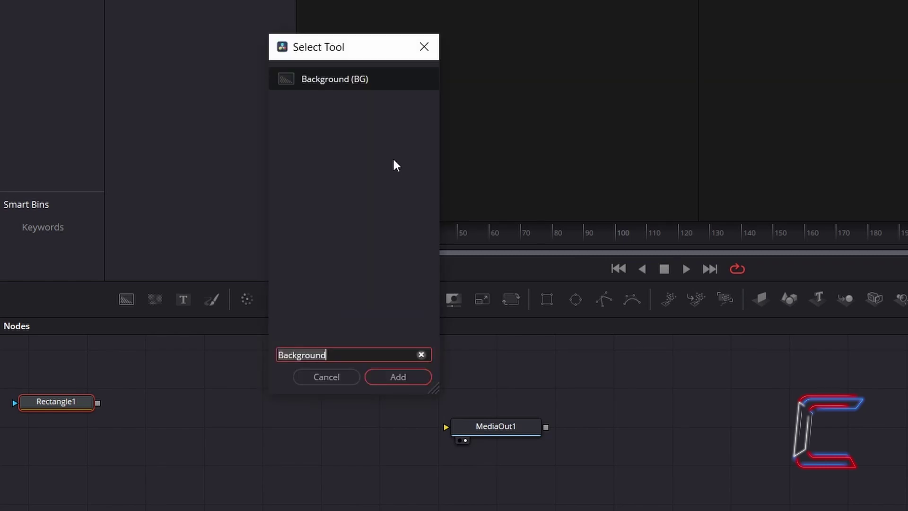
click(405, 377)
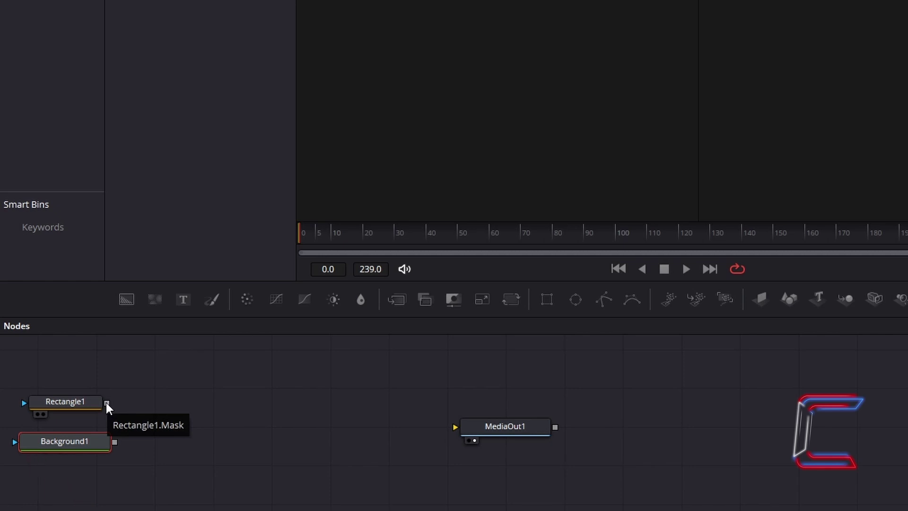
drag(106, 402, 15, 444)
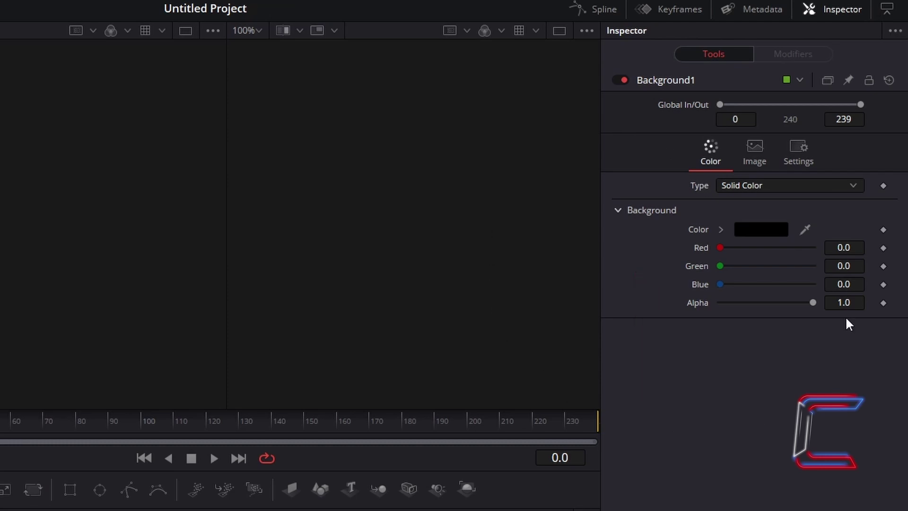
drag(814, 303, 690, 280)
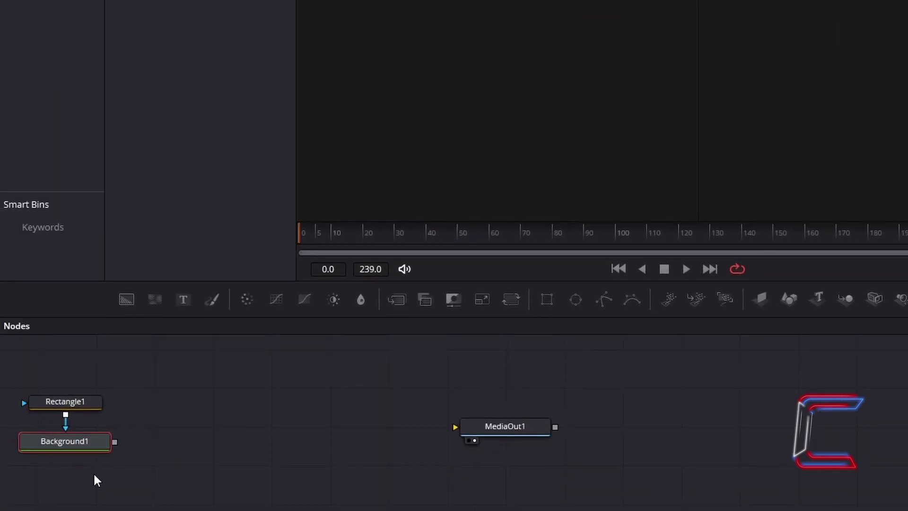
Step: Add a Grid node after Background1 and connect it to MediaOut1
key(shift+space)
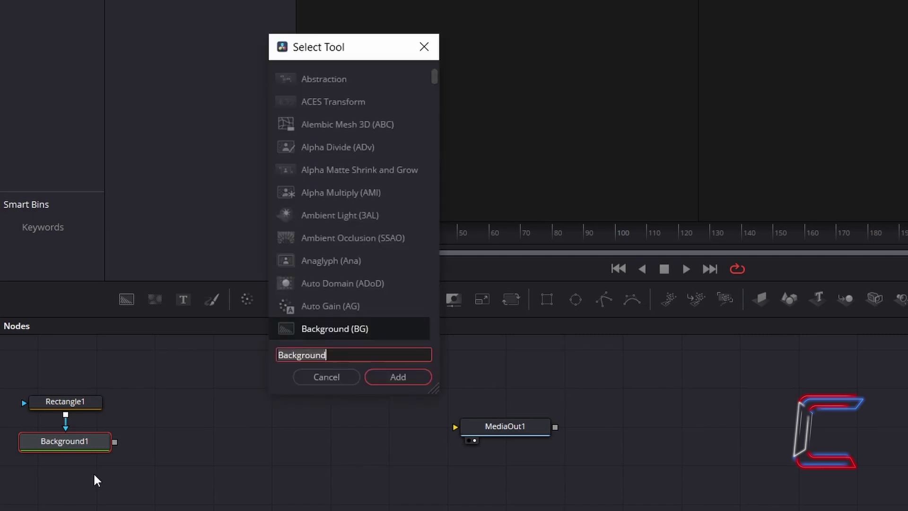
text(Grid)
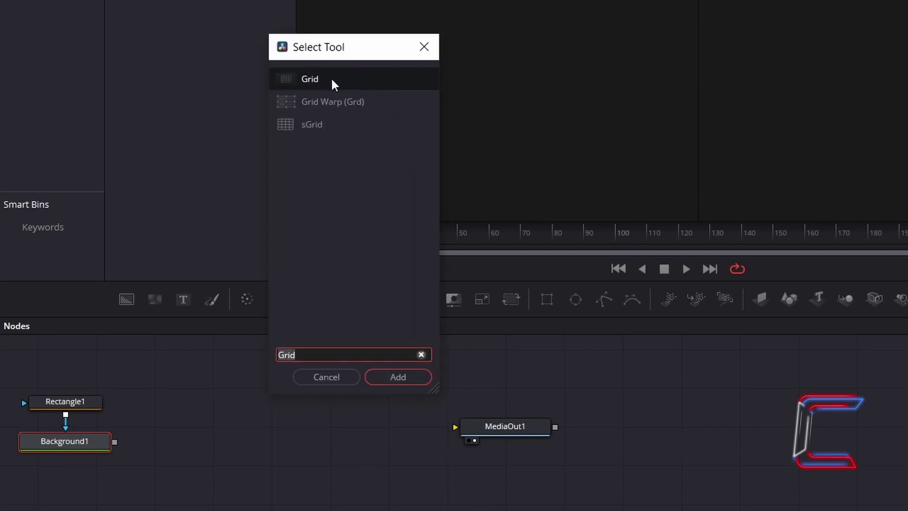
click(421, 380)
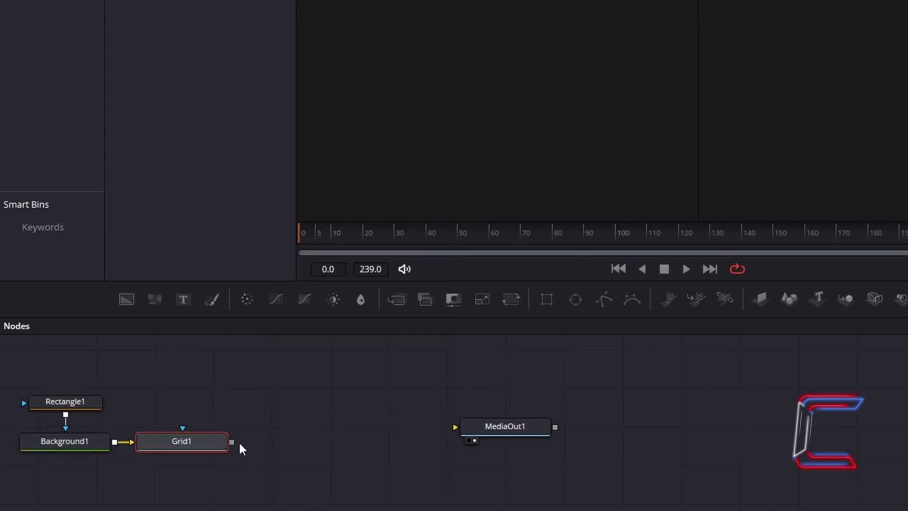
mouse_move(233, 443)
drag(232, 442, 455, 427)
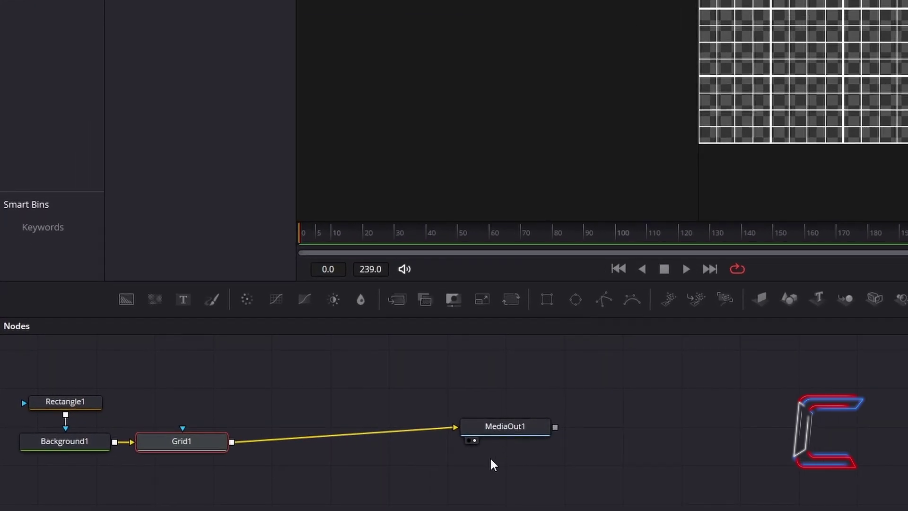
Step: Show the final MediaOut1 output in the right viewer
click(469, 440)
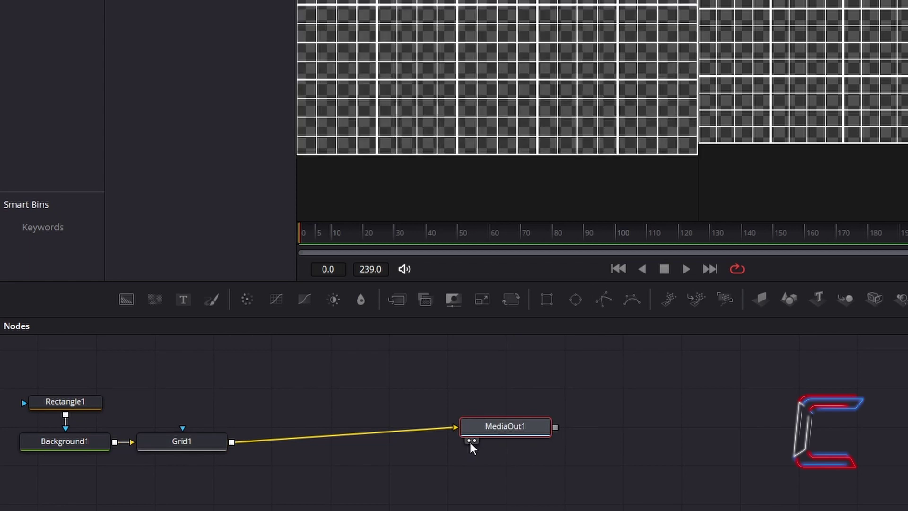
click(469, 440)
click(475, 440)
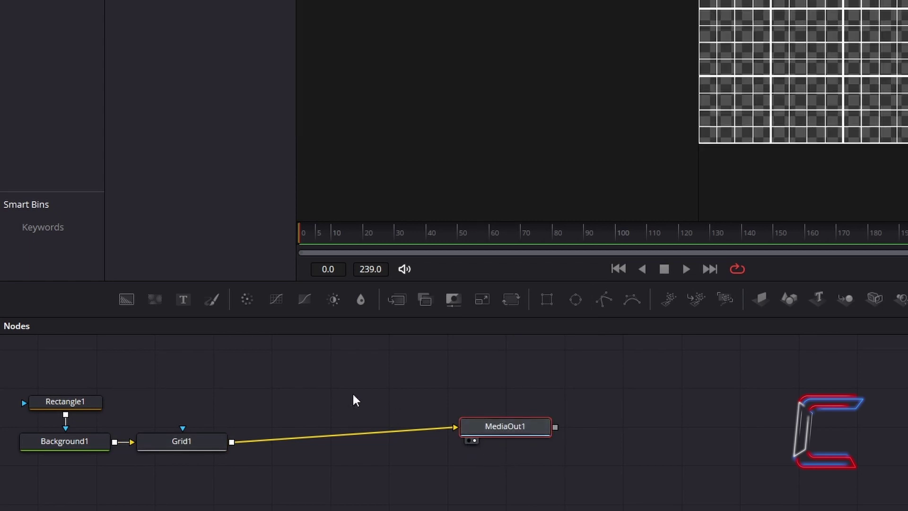
Step: Insert a Merge node between Grid1 and MediaOut1
click(206, 442)
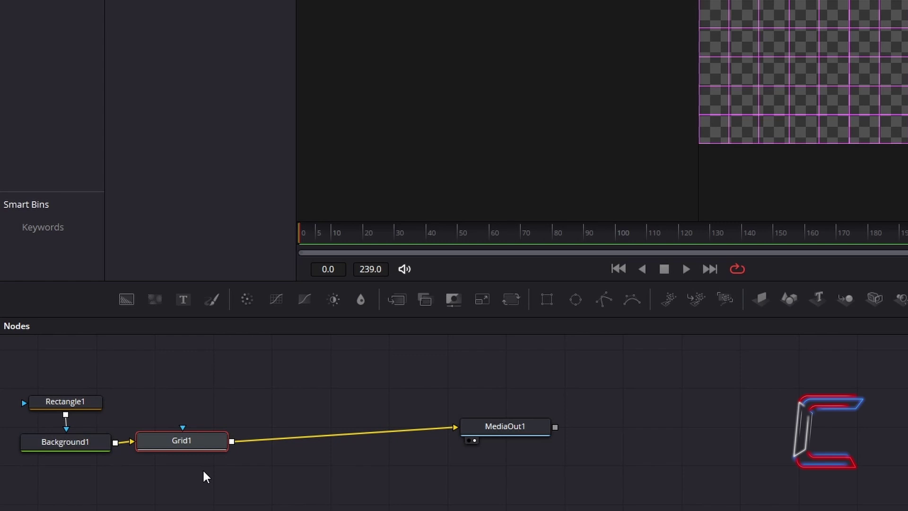
key(shift+space)
text(Merge)
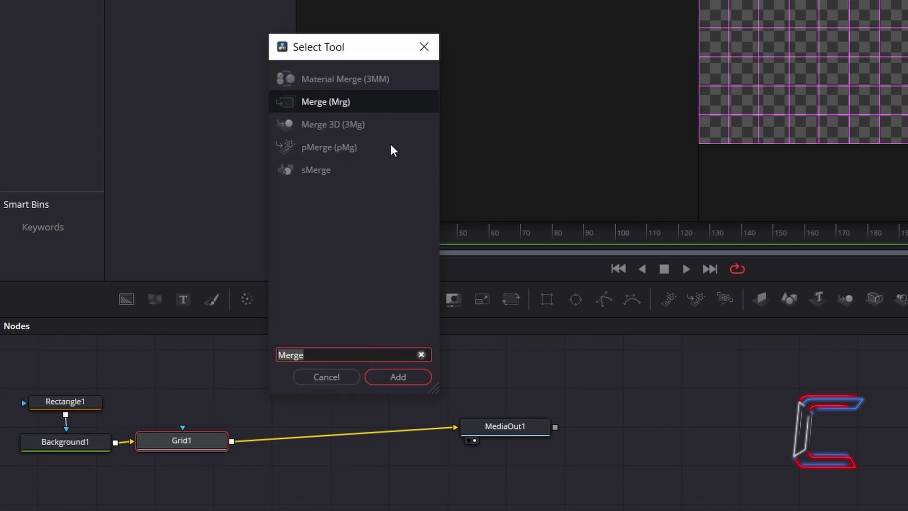
click(417, 380)
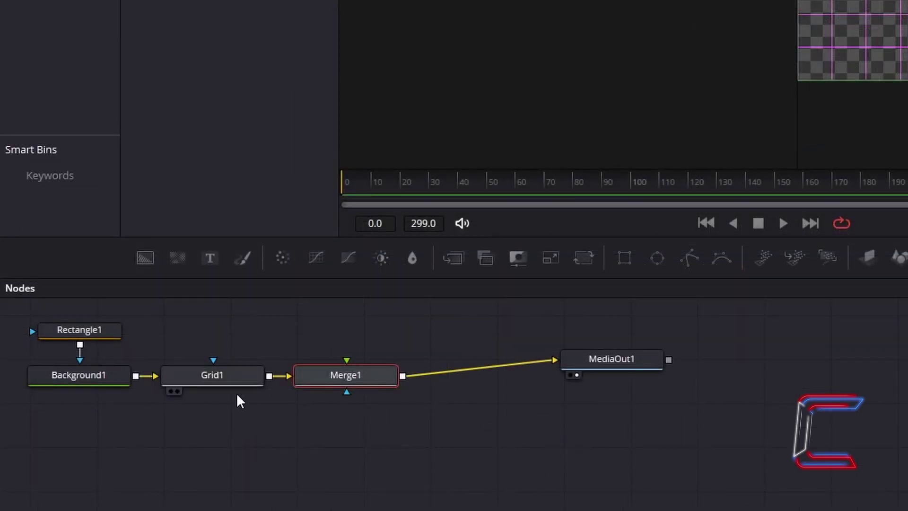
Step: Set Grid1 to 7 row cells, 12 column cells and Major Line Spacing 0
click(224, 377)
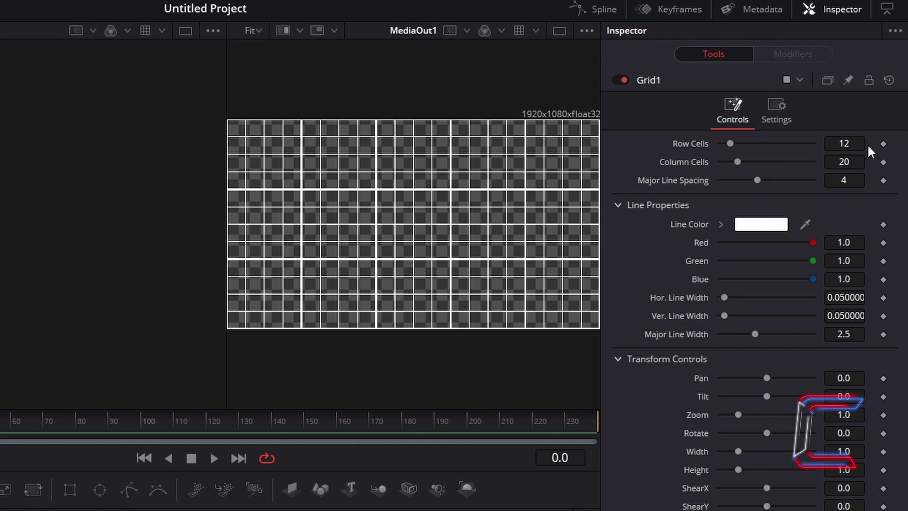
double_click(844, 143)
text(7)
key(Tab)
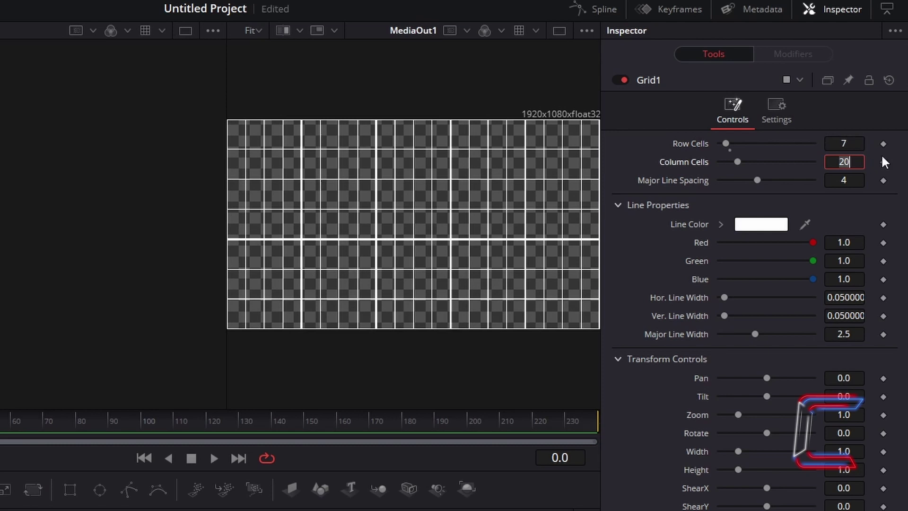
text(12)
key(Tab)
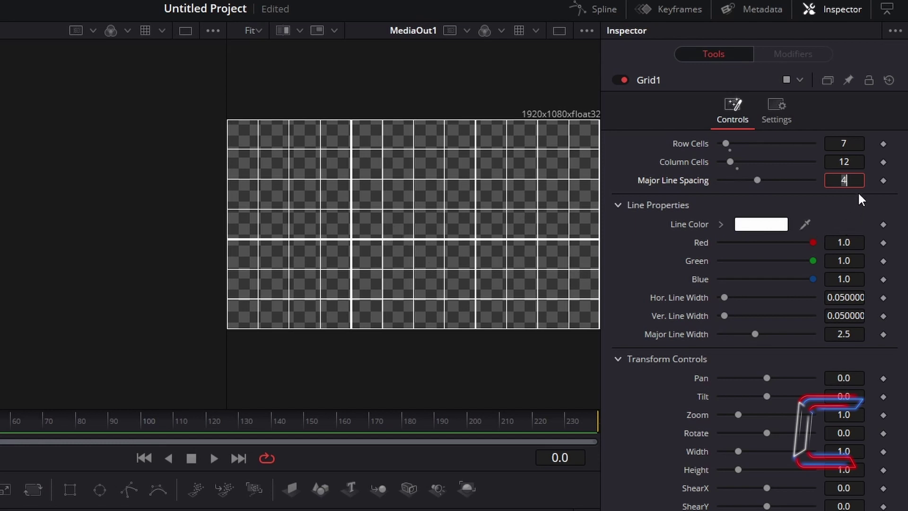
text(0)
key(Tab)
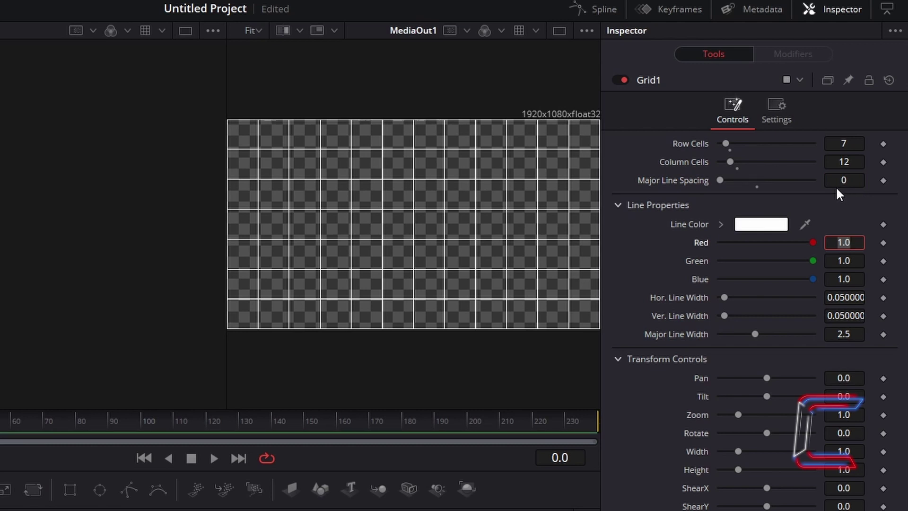
Step: Set Grid1's line colour to #e137ff
click(769, 227)
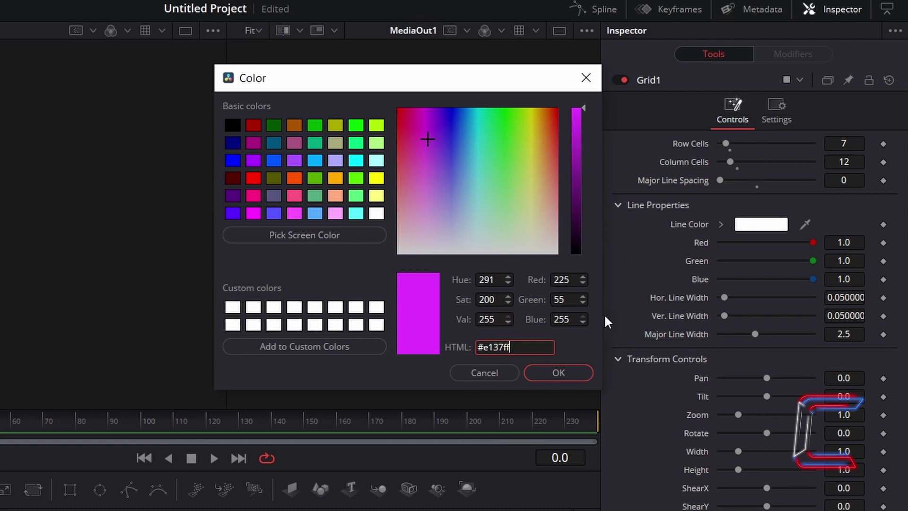
click(572, 374)
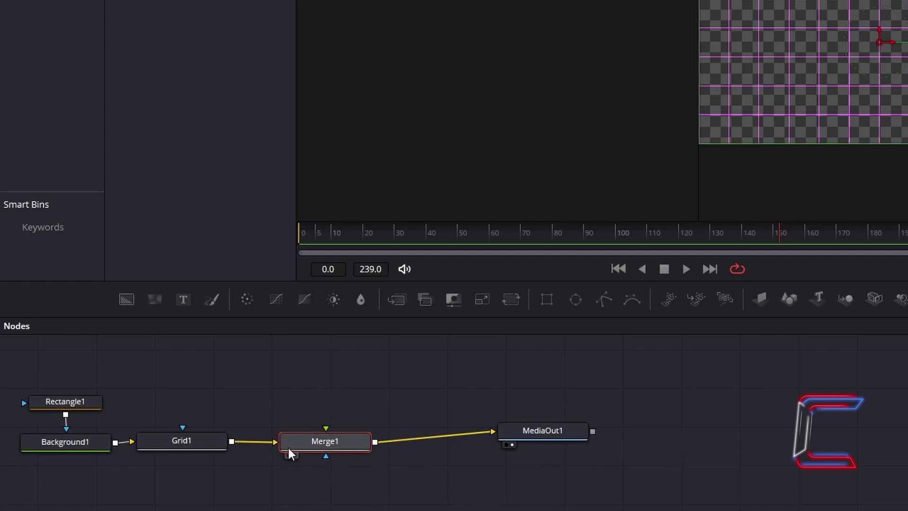
Step: Copy Rectangle1, Background1 and Grid1 and paste them as a duplicate chain
click(430, 389)
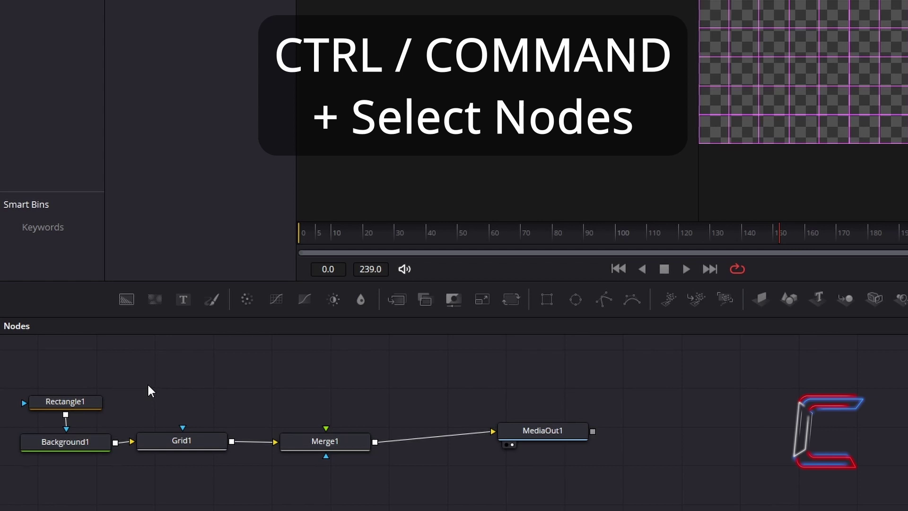
click(97, 402)
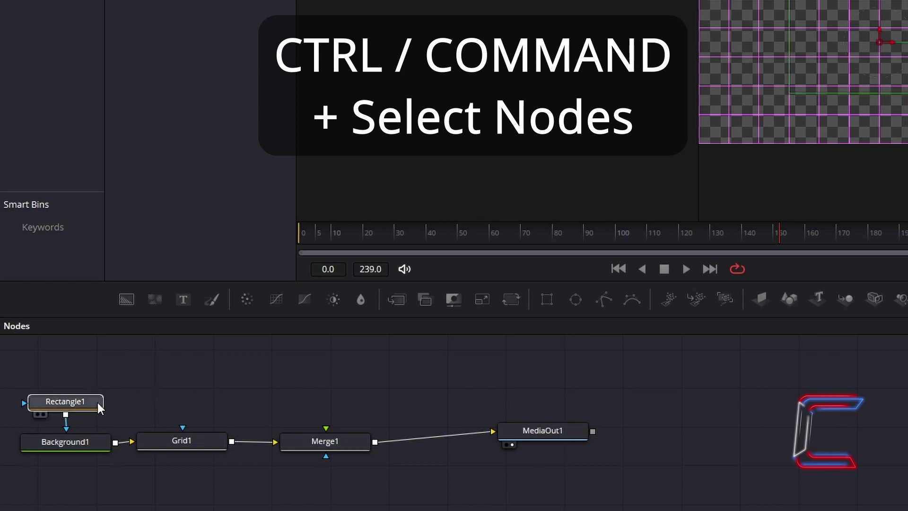
ctrl+click(96, 442)
ctrl+click(189, 448)
key(ctrl+c)
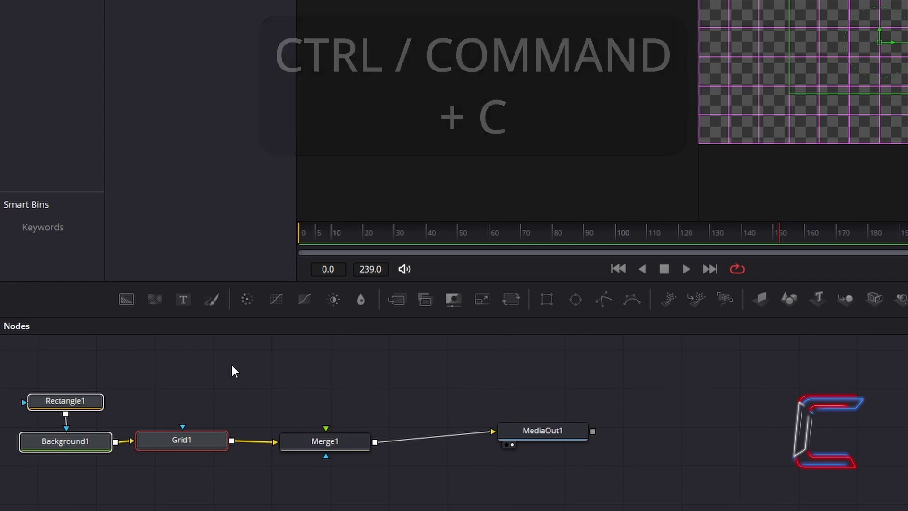
click(230, 365)
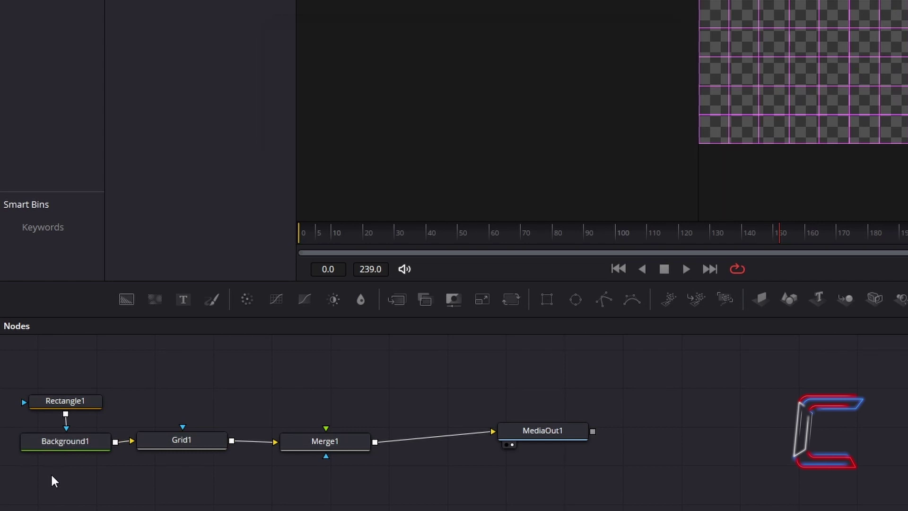
key(ctrl+v)
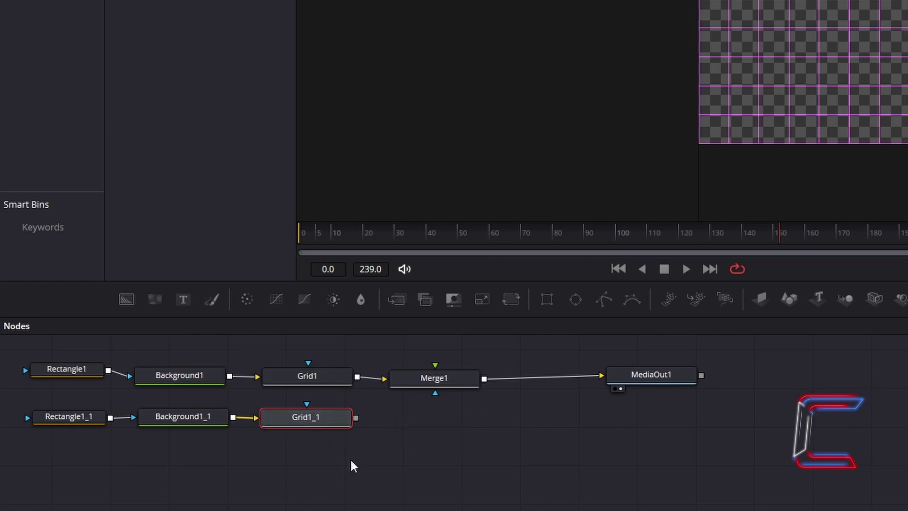
Step: Add a Crop node after Grid1_1 with its Y Size set to 3
key(shift+space)
text(crop)
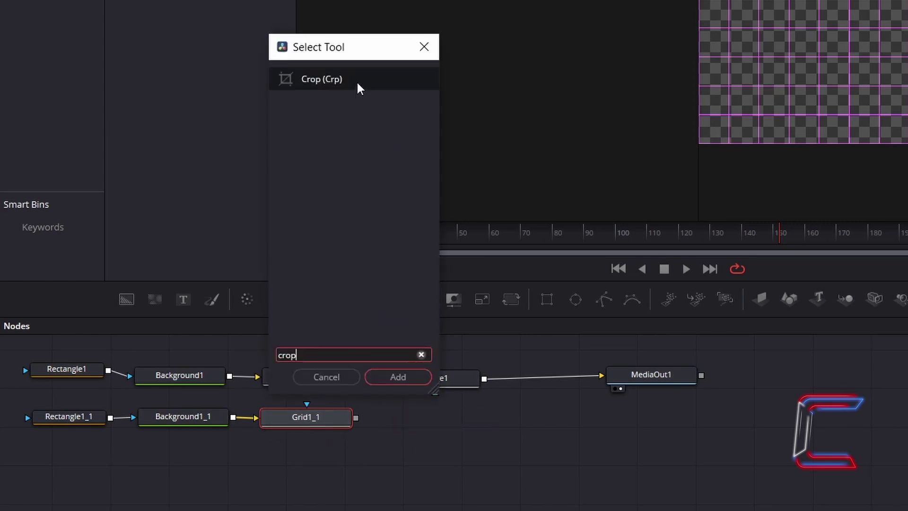
click(407, 379)
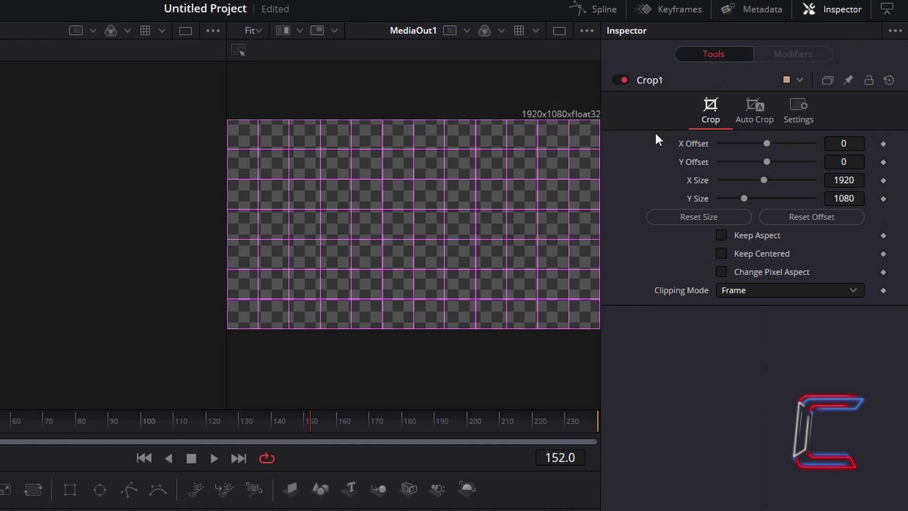
click(864, 202)
text(3)
key(Tab)
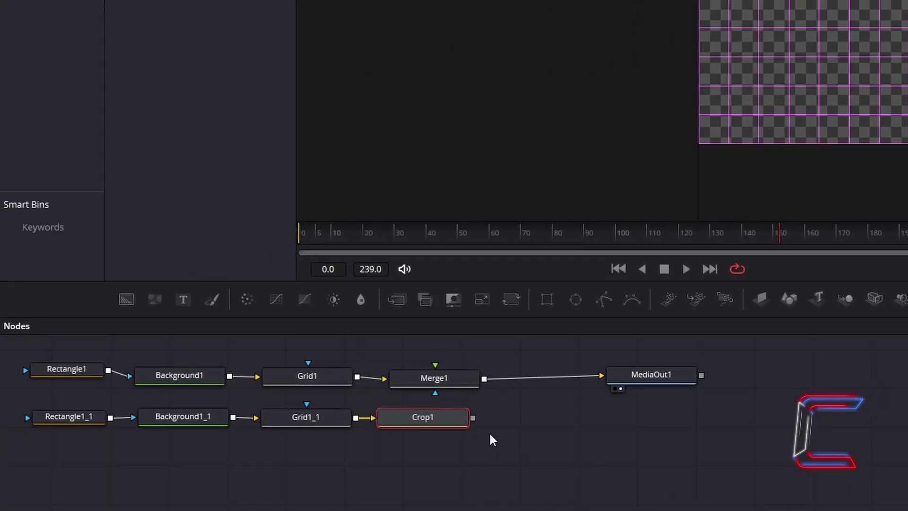
Step: Add a Transform node after Crop1 with Center Y at -177
key(shift+space)
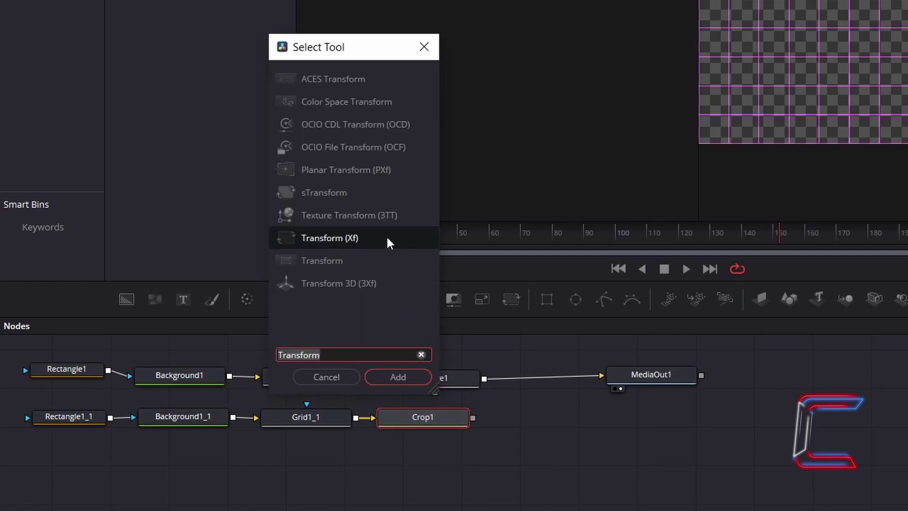
click(411, 377)
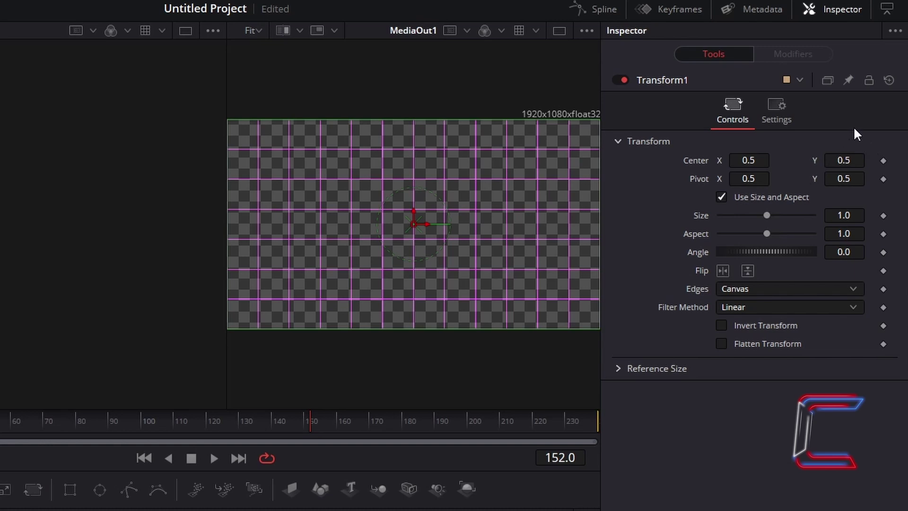
click(859, 160)
text(-177)
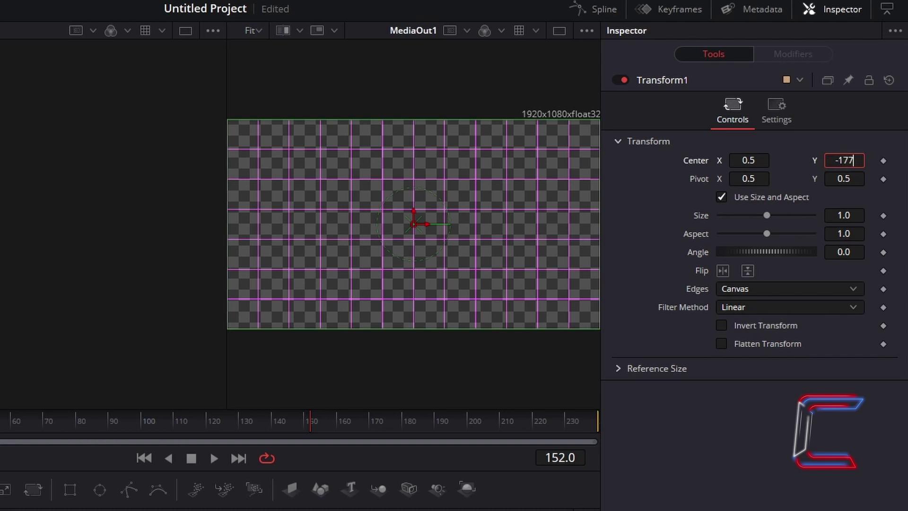
key(Tab)
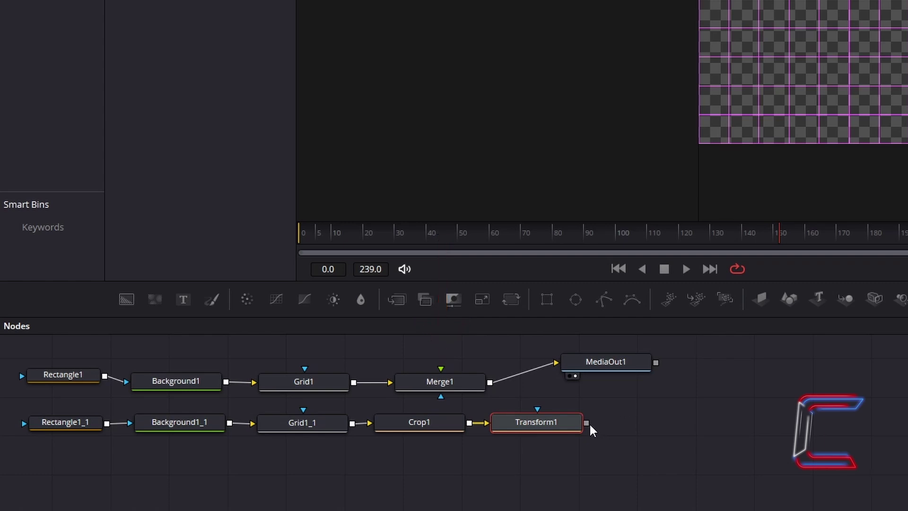
Step: Connect Transform1's output into Merge1, then add a Merge2 node after Merge1
drag(587, 423, 439, 368)
click(461, 385)
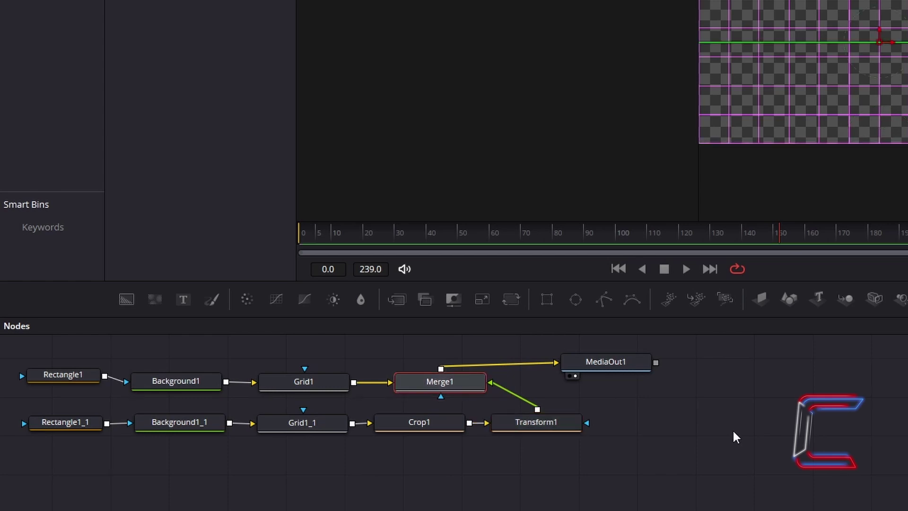
key(shift+space)
text(Merge)
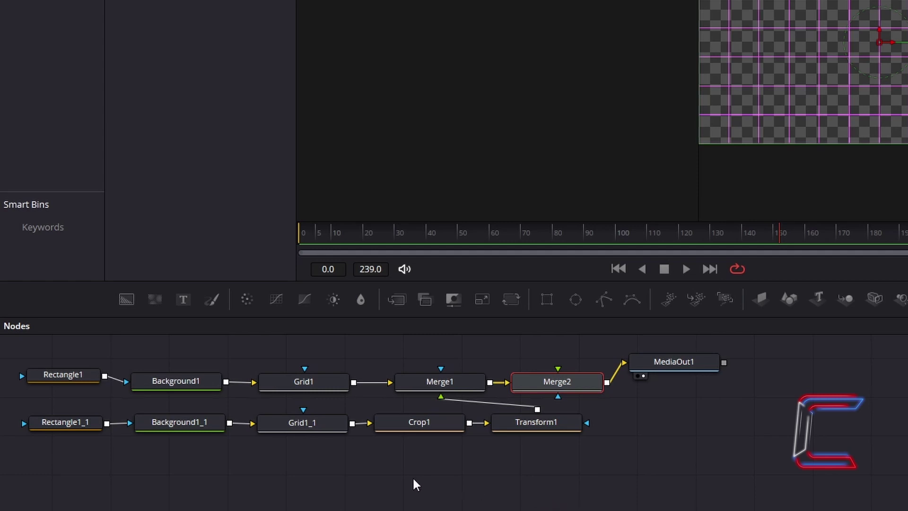
Step: Copy the five second-row chain nodes and paste them as a third chain
mouse_move(70, 436)
drag(569, 481, 78, 426)
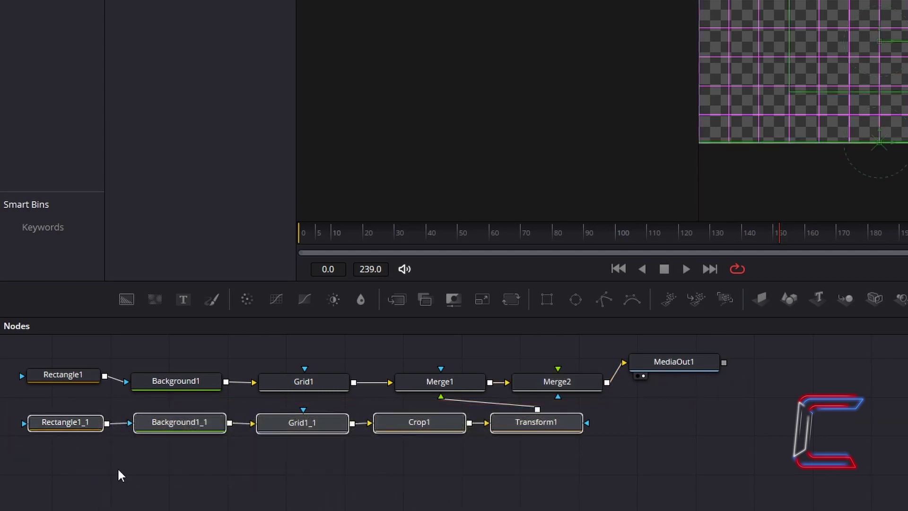
click(84, 461)
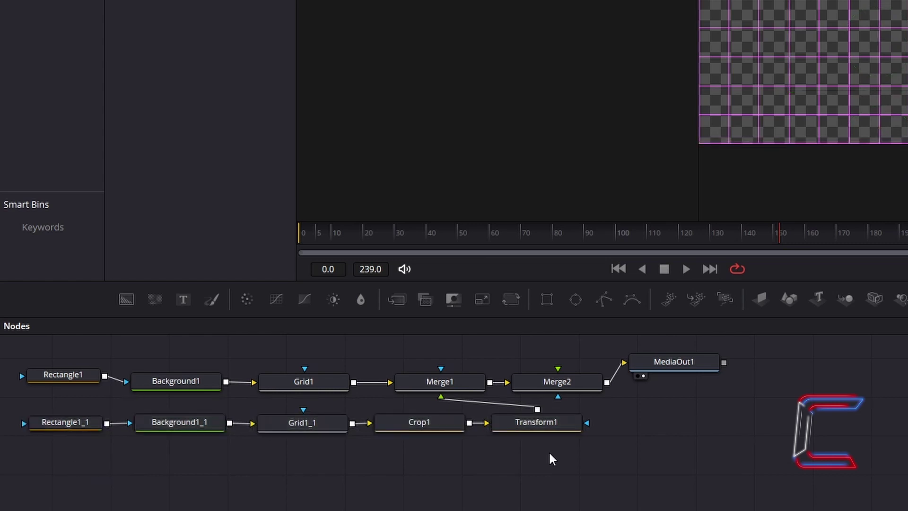
key(ctrl+v)
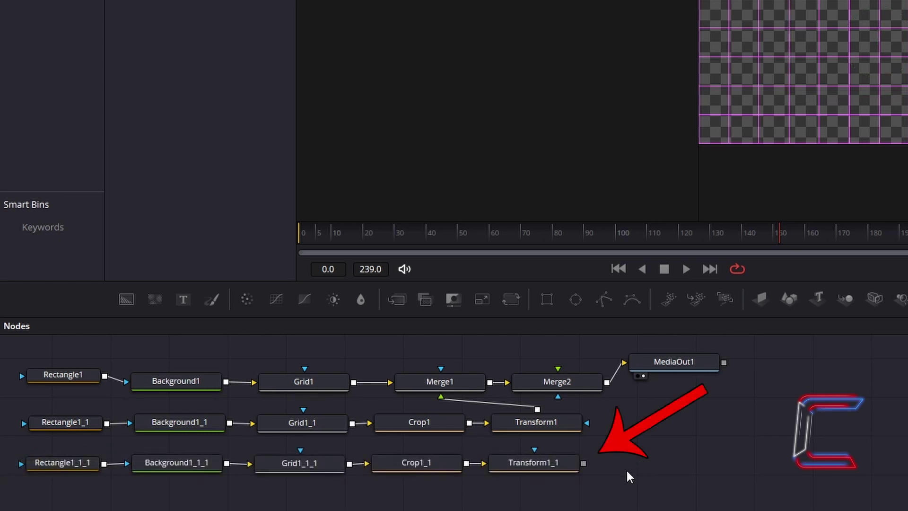
Step: Set Transform1_1's Center Y to 177
click(543, 467)
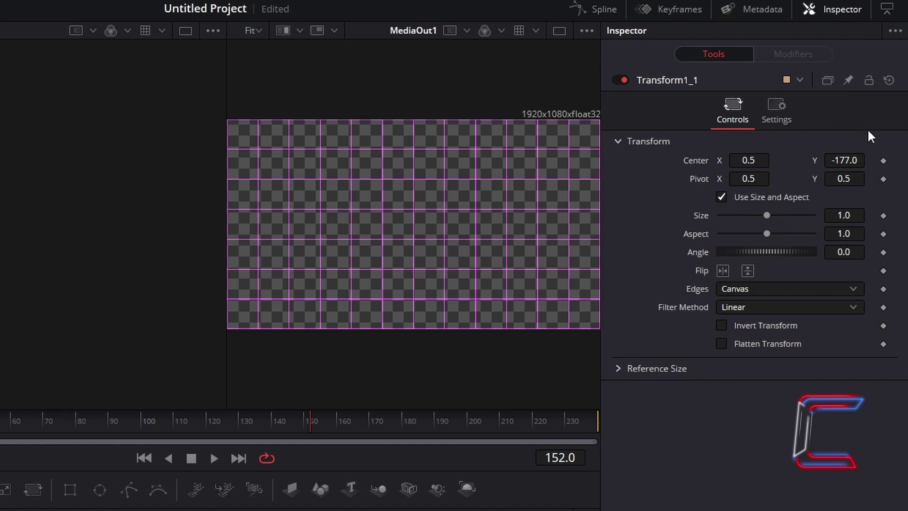
click(864, 161)
text(177)
key(Tab)
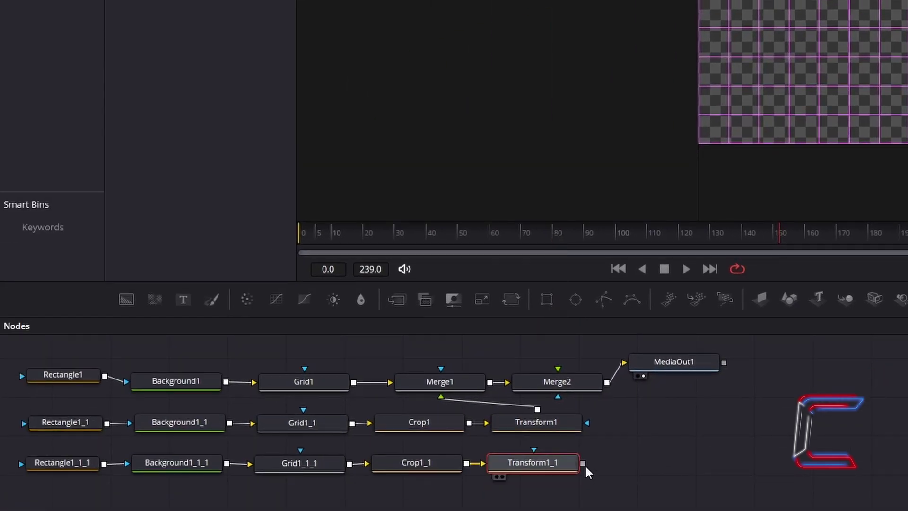
Step: Connect Transform1_1 into Merge2 and add a Soft Glow node after Merge2
mouse_move(583, 463)
mouse_down()
mouse_move(547, 368)
mouse_move(555, 370)
mouse_up()
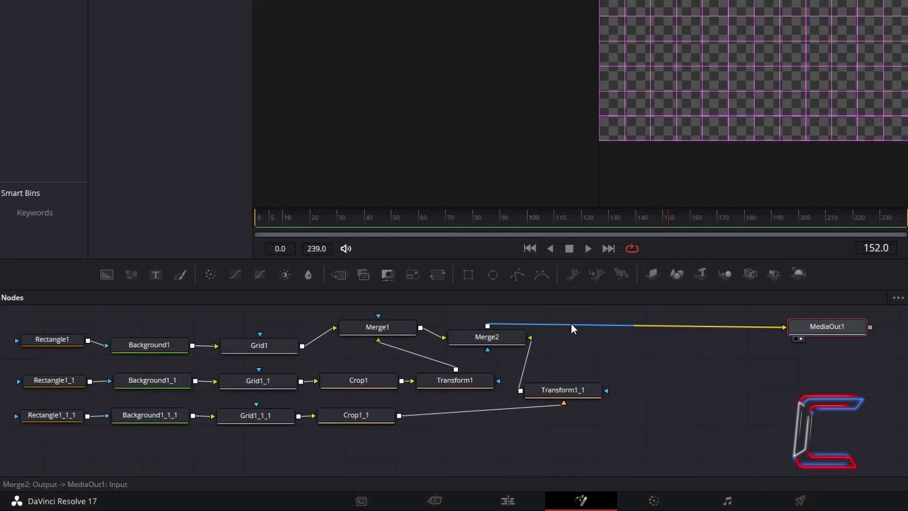
click(509, 342)
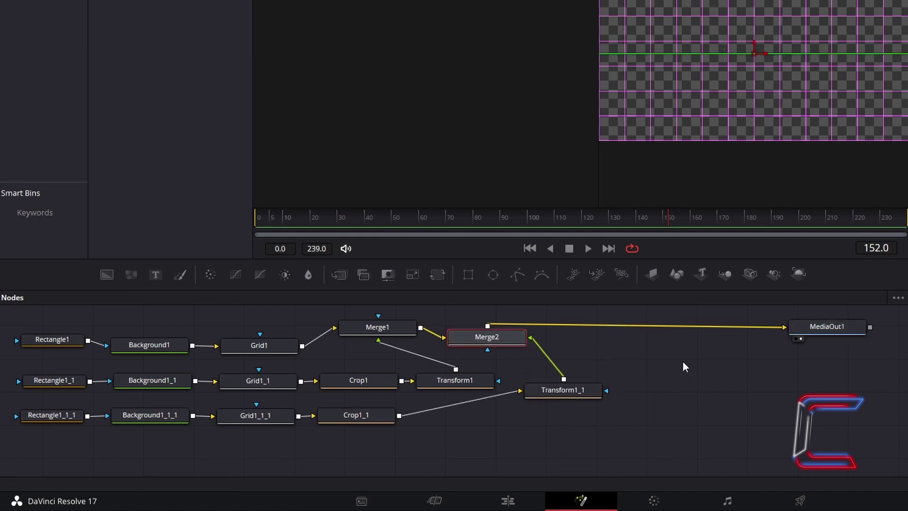
key(shift+space)
text(Soft Glow)
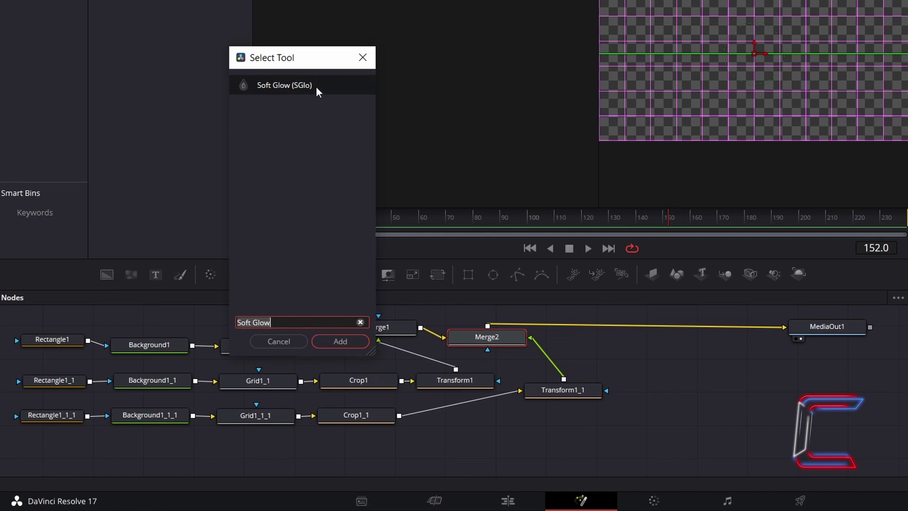
click(337, 345)
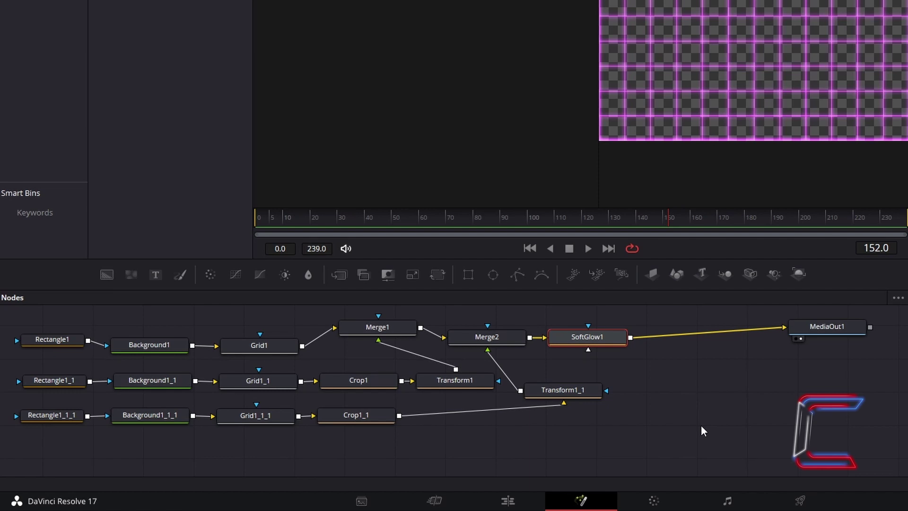
Step: Add a DVE node after SoftGlow1
key(shift+space)
text(dve)
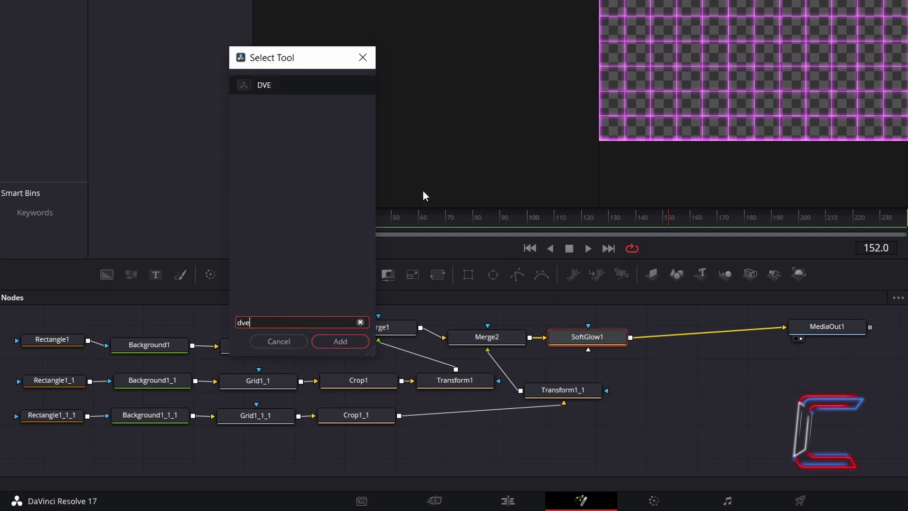
click(306, 83)
click(348, 343)
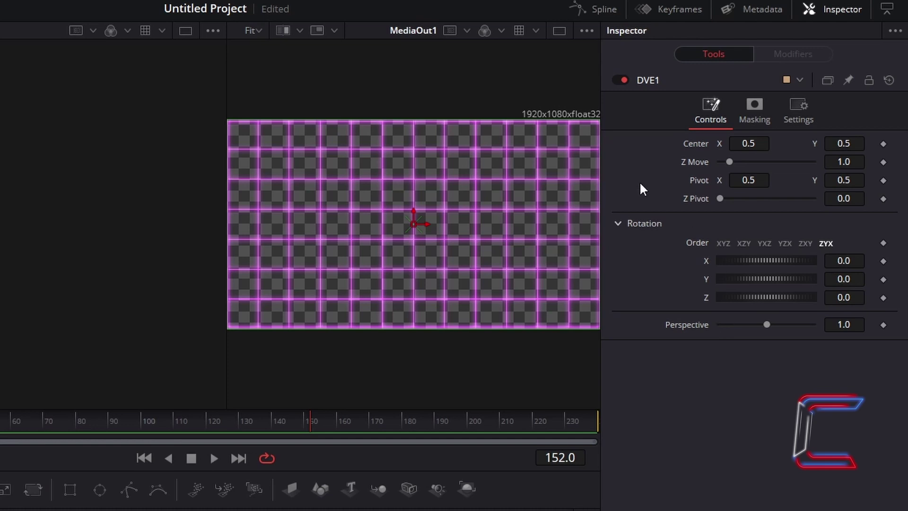
Step: Set the DVE's Center Y to 0.73 and Rotation X to 85 degrees
click(859, 142)
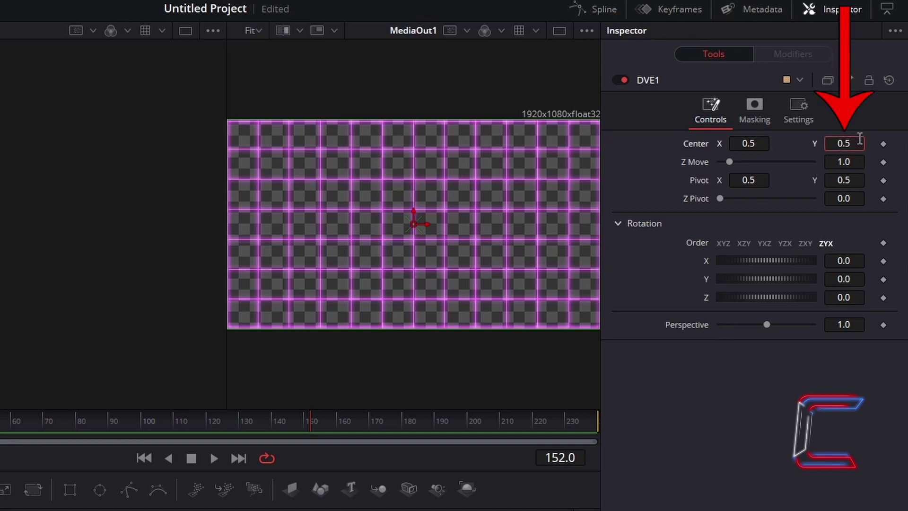
text(0.73)
key(Tab)
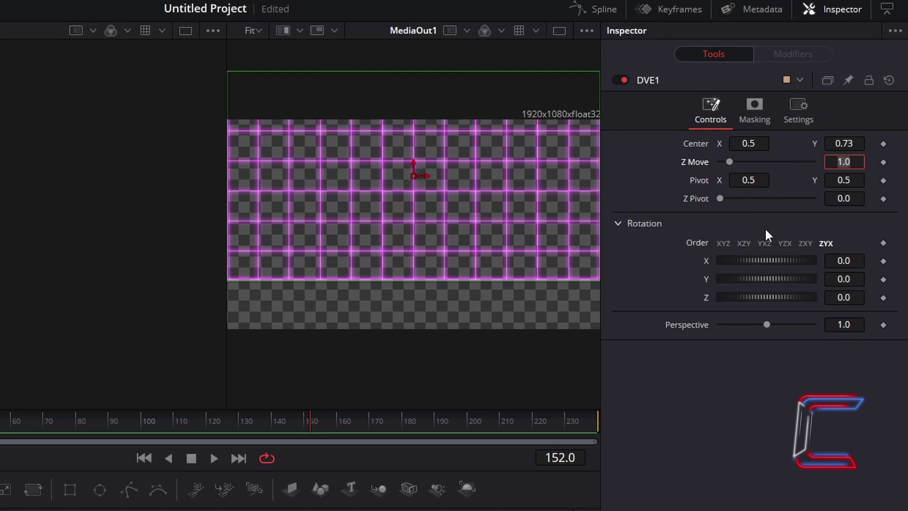
click(864, 261)
text(85)
key(Tab)
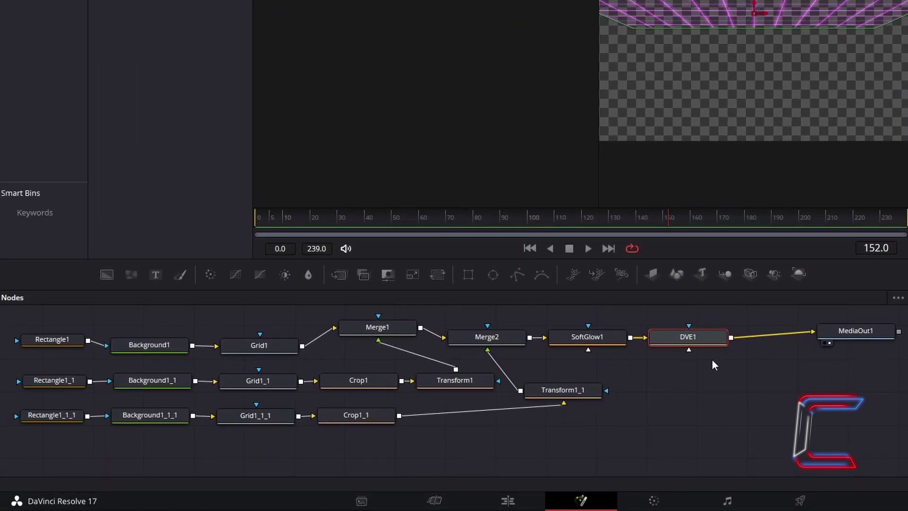
Step: Add a Transform (Xf) node after DVE1 and set its Size to 1.34
key(shift+space)
text(Transform)
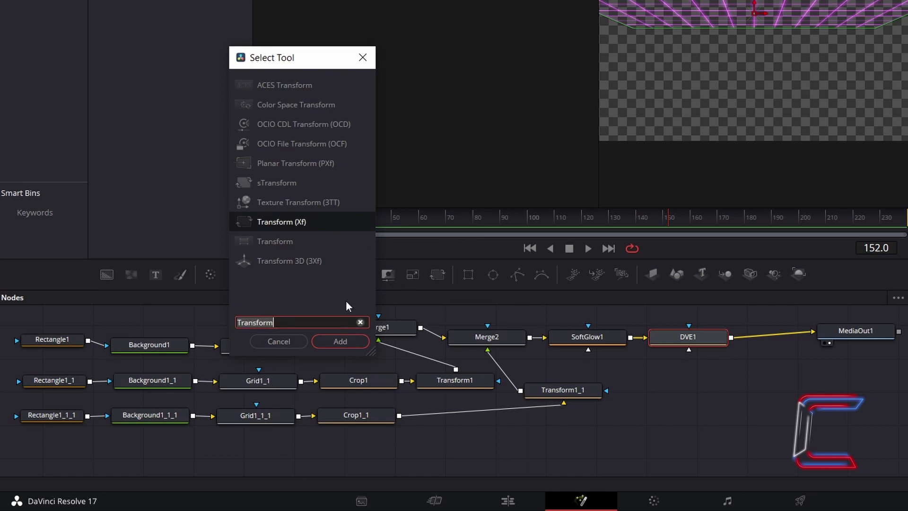
click(362, 342)
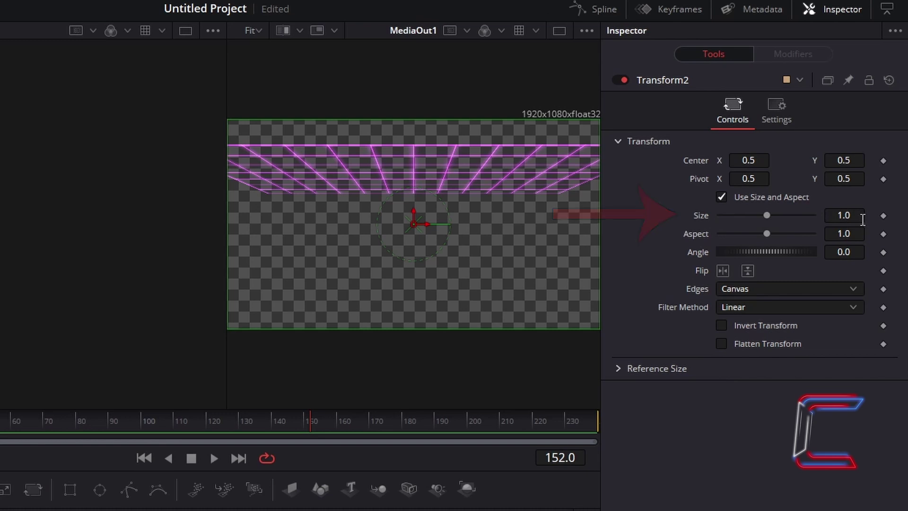
click(863, 220)
text(1.34)
key(Tab)
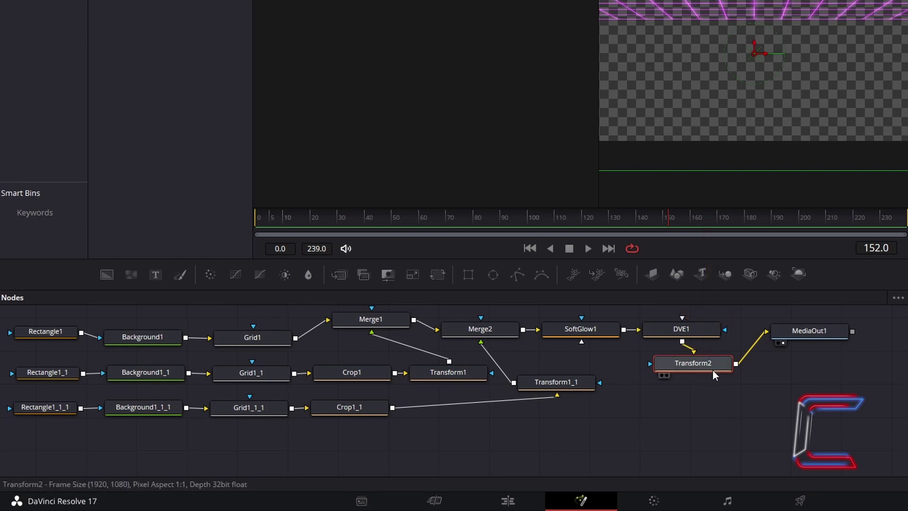
Step: Add a Mirrors node after Transform2 with Mirror 1 Angle set to 90
key(shift+space)
text(mirrors)
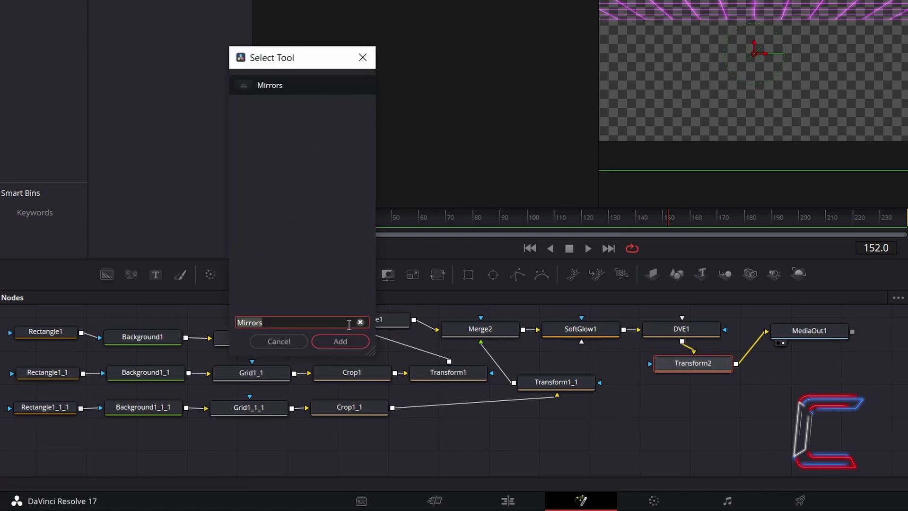
click(340, 342)
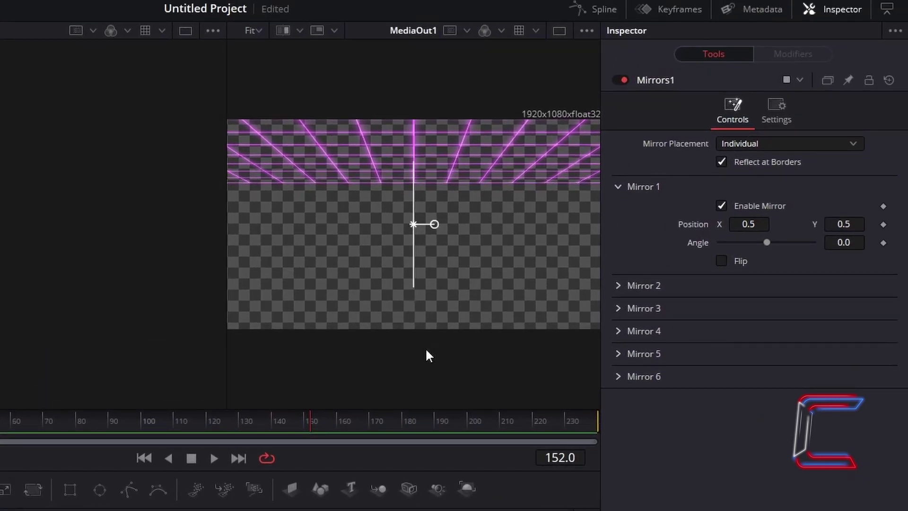
click(859, 245)
text(90)
key(Tab)
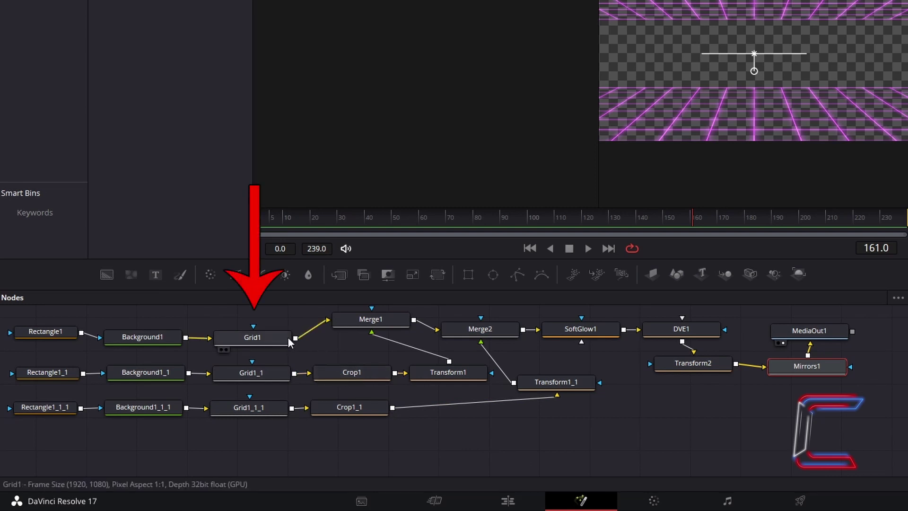
Step: Insert a default Transform node directly after Grid1
mouse_move(281, 335)
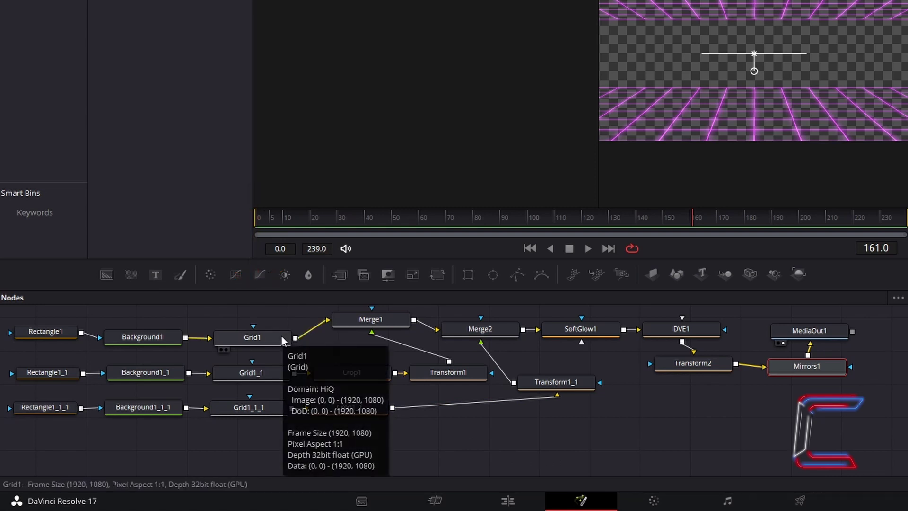
click(281, 335)
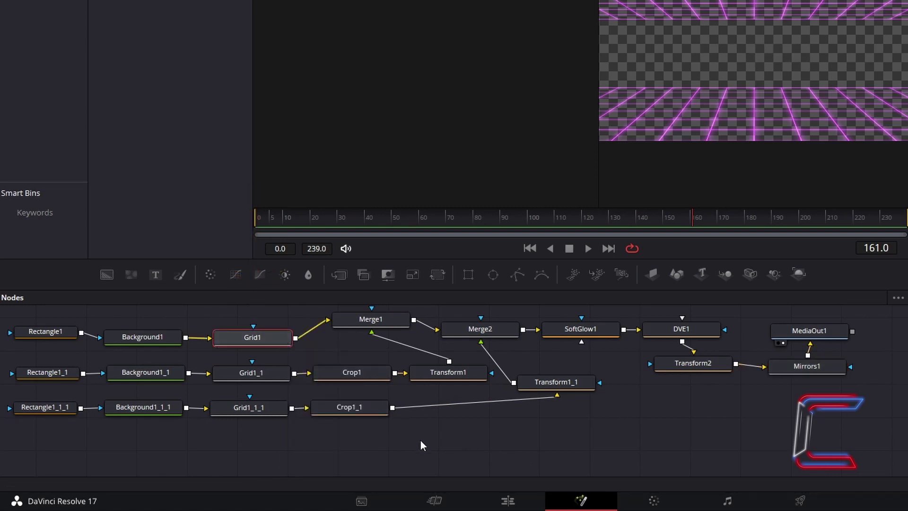
key(shift+space)
text(Transform)
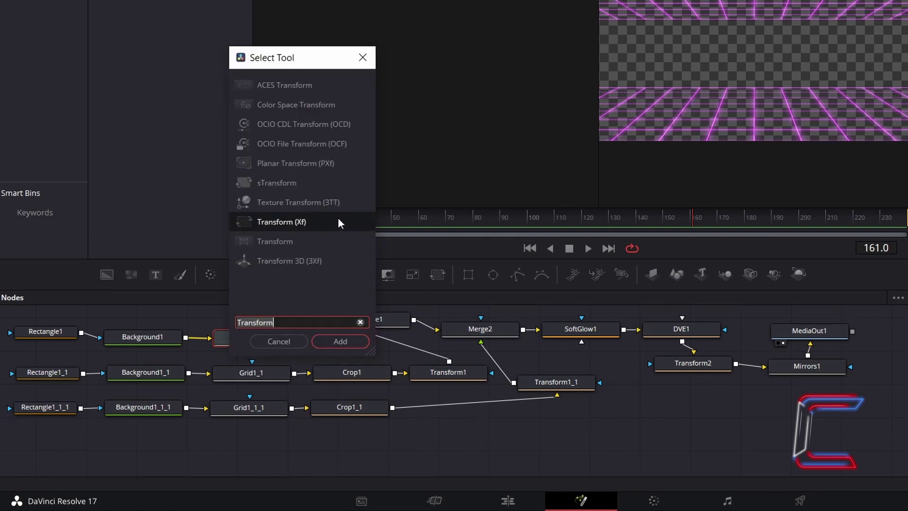
click(343, 341)
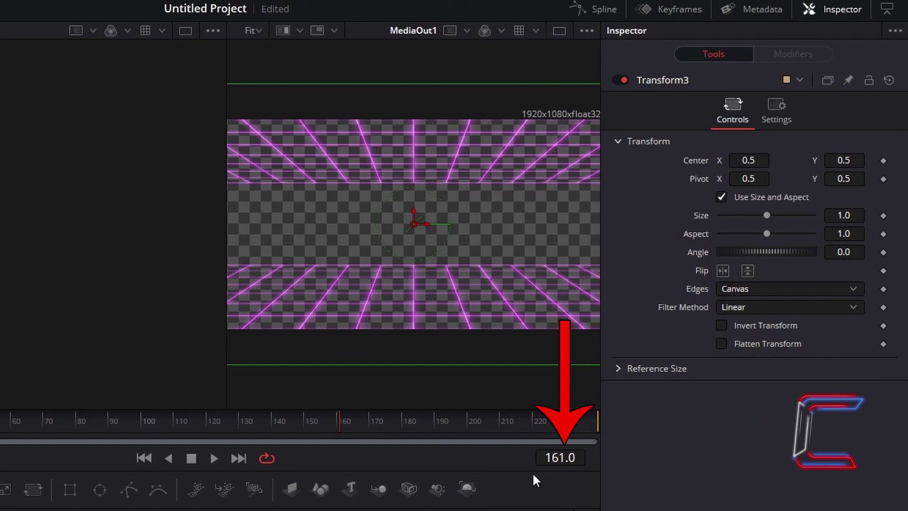
Step: Save the project and set the current frame to 0
key(ctrl+s)
click(584, 458)
text(0)
key(Return)
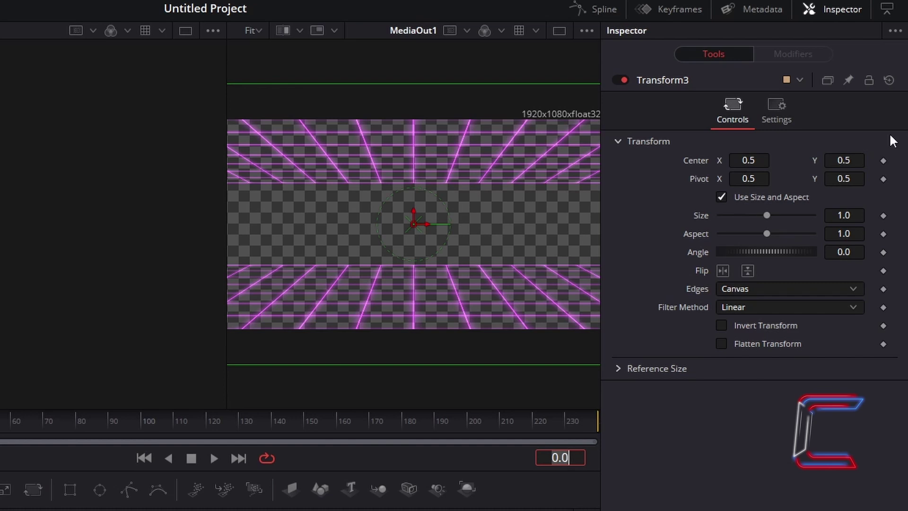
Step: Keyframe Transform3's Center at frame 0, then set Center Y to 2.5 at frame 239
click(884, 160)
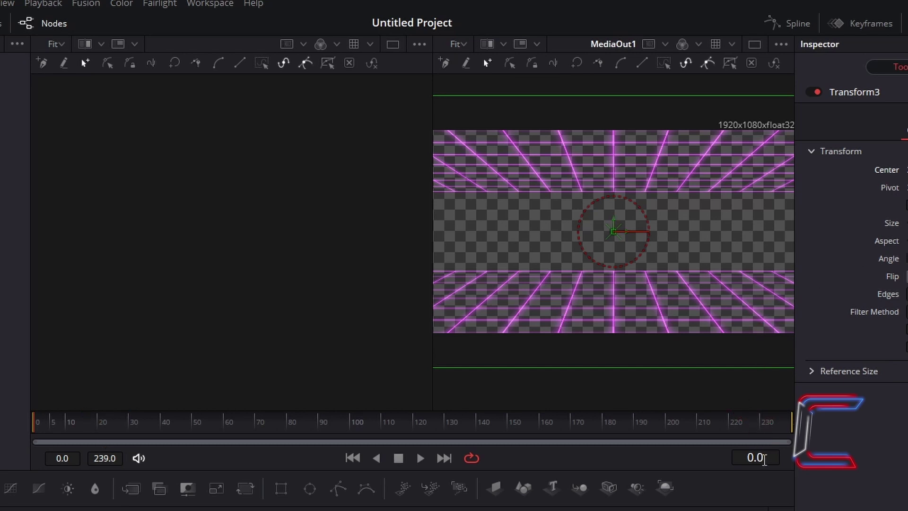
click(785, 432)
drag(787, 434, 827, 424)
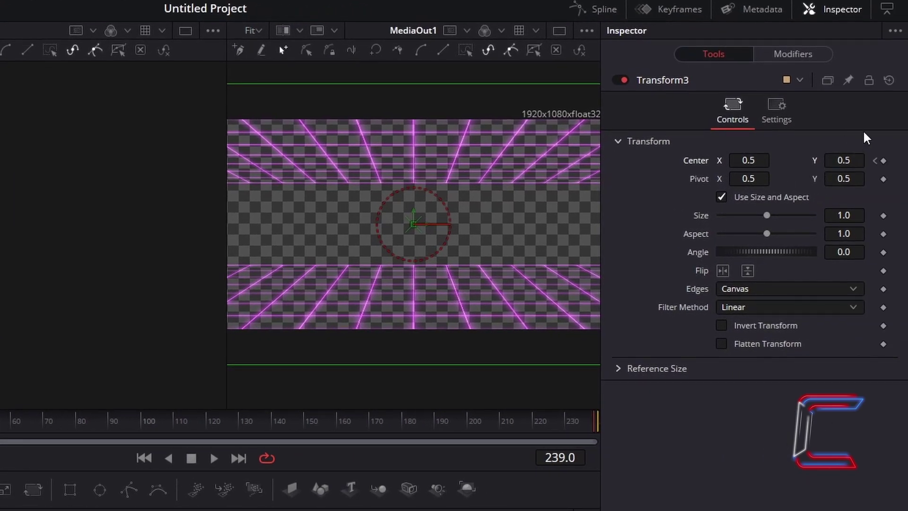
click(862, 158)
text(2.5)
key(Tab)
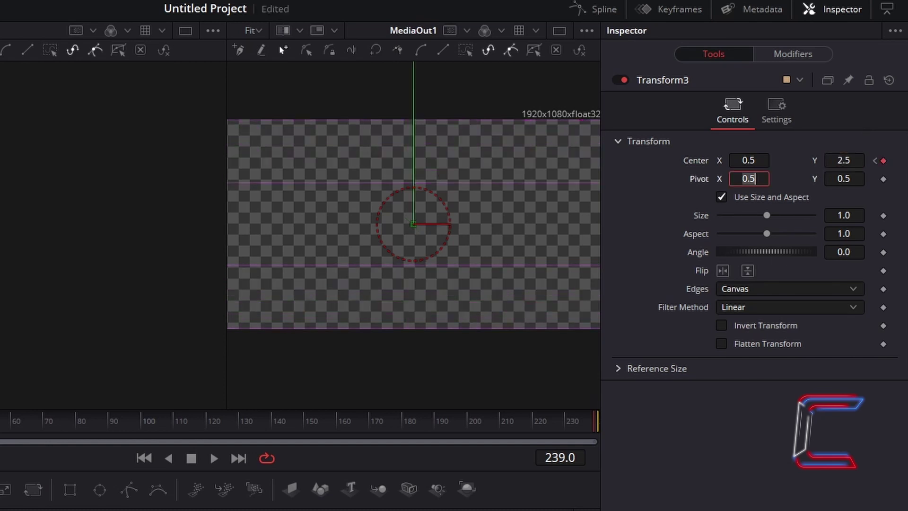
key(Return)
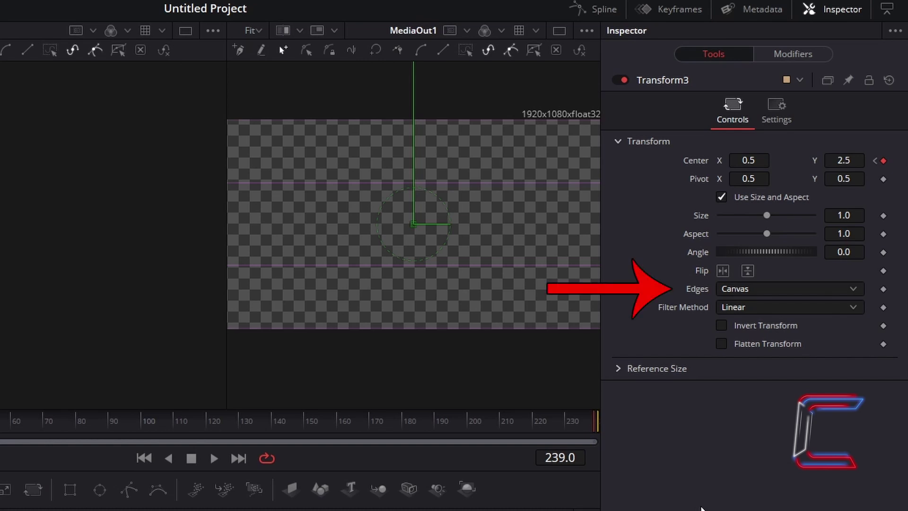
Step: Change Transform3's Edges option to Wrap
click(860, 294)
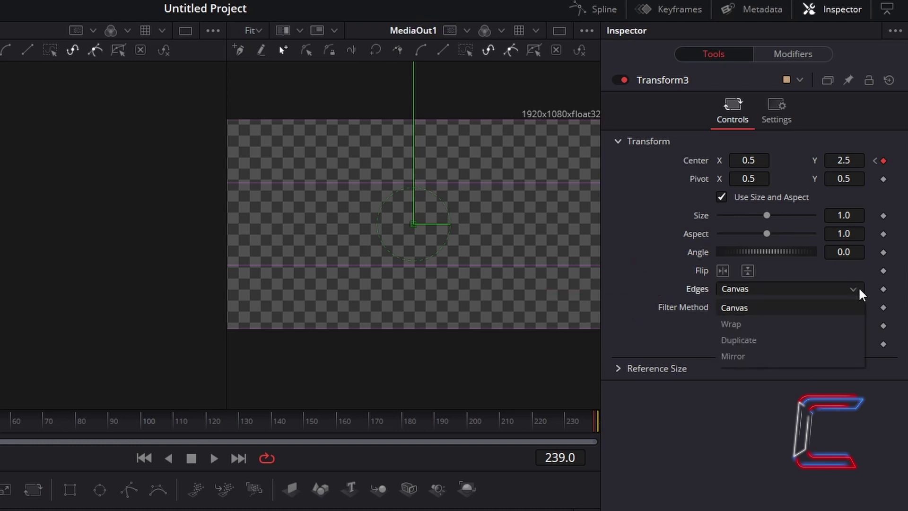
click(827, 332)
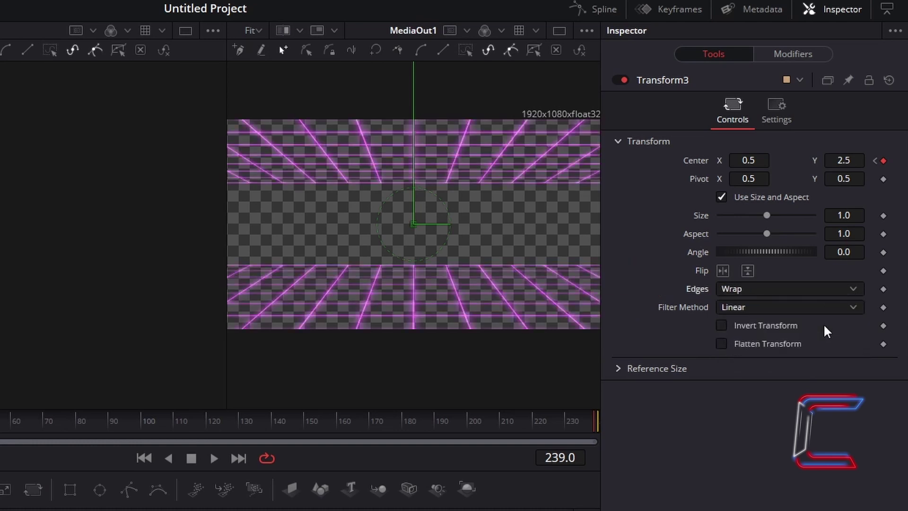